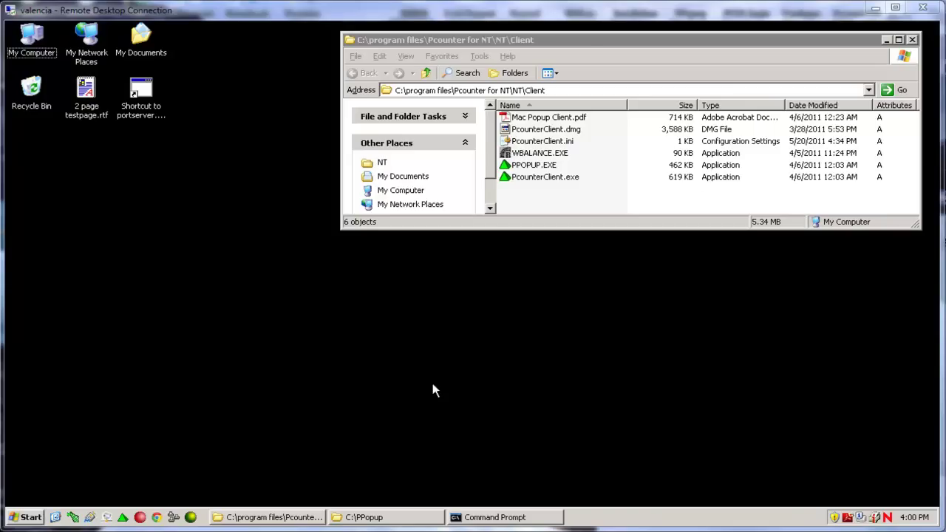
Launch Pcontrol and bring up the Pcounter options for server \\VALENCIA in the Quick Server List.
click(174, 517)
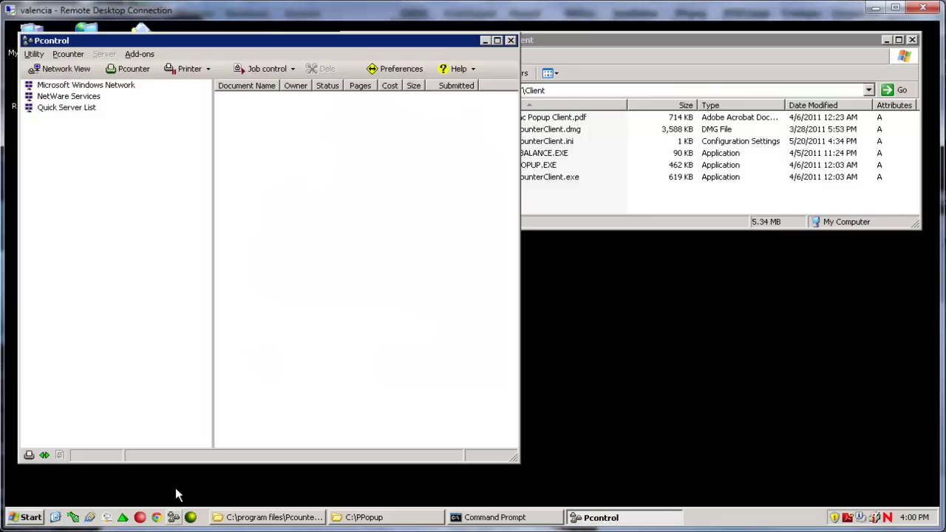
click(80, 108)
click(71, 118)
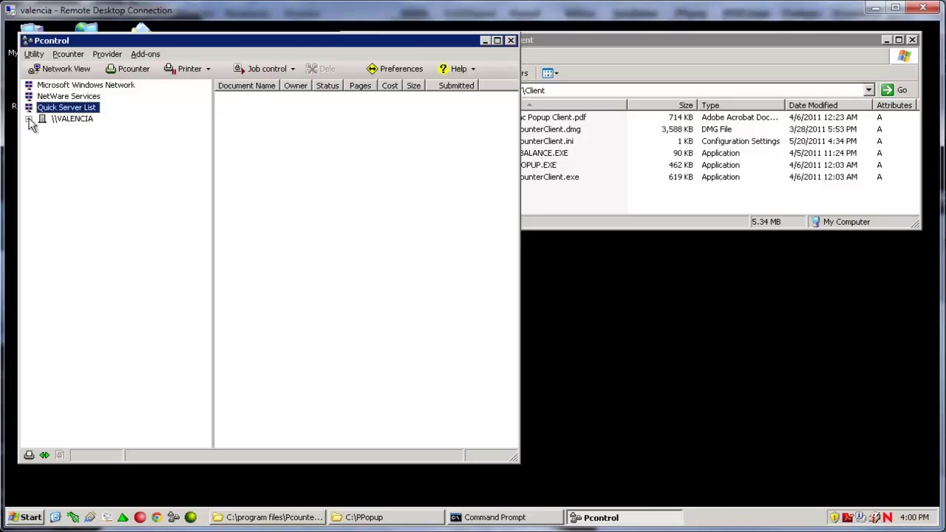
click(29, 120)
right_click(58, 119)
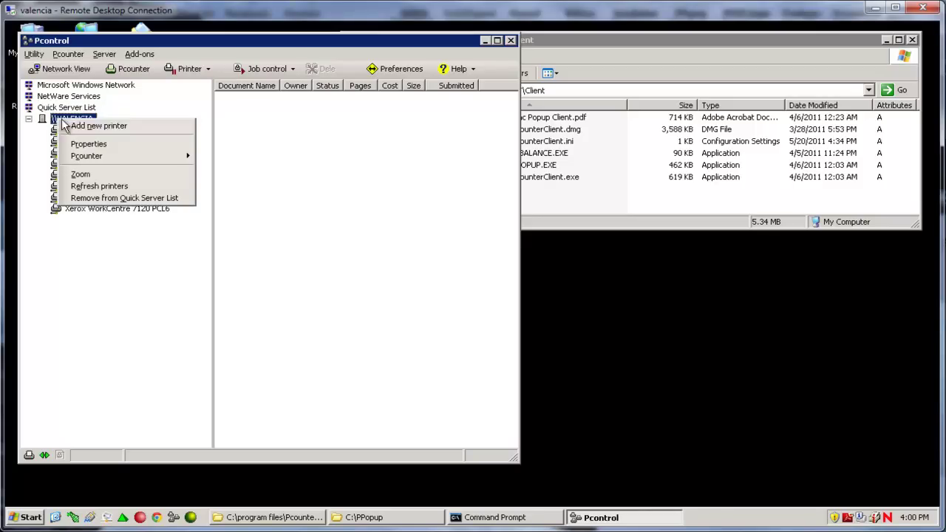
mouse_move(94, 160)
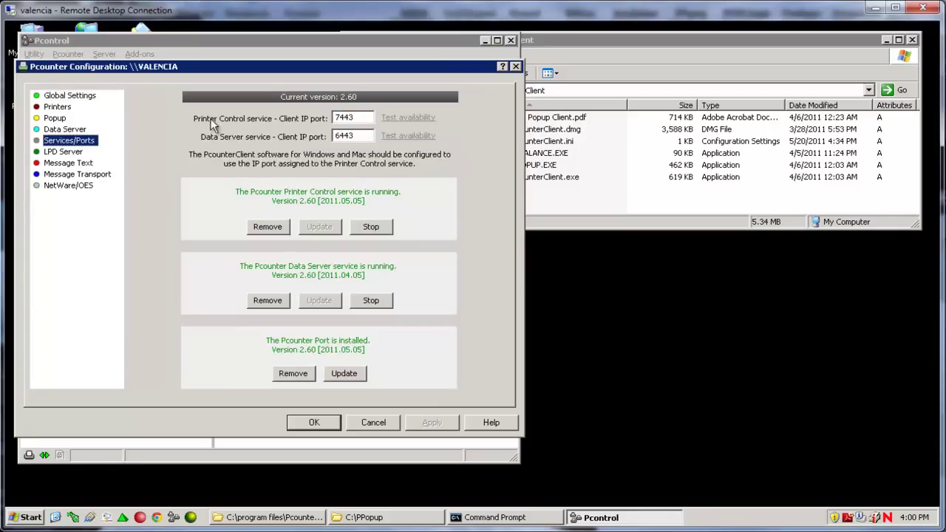
Bring the Pcounter client folder forward and select its address path up to NT\NT.
click(625, 71)
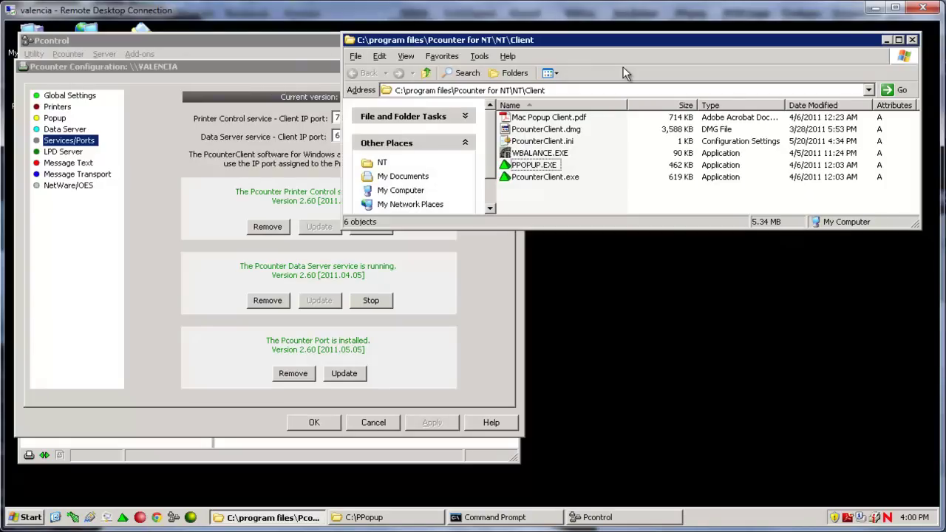
click(396, 90)
click(395, 90)
drag(396, 89, 565, 88)
Launch PPOPUP.EXE from the client folder with its Open command.
click(553, 165)
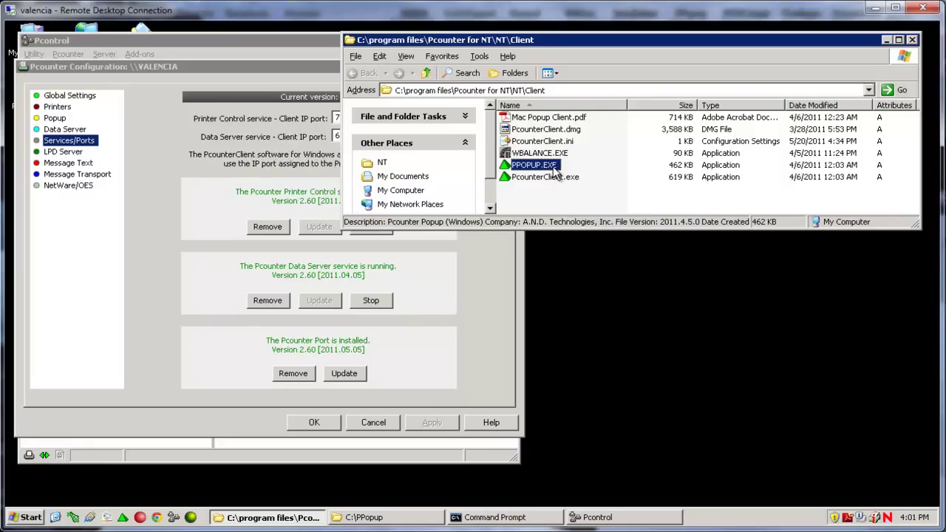
right_click(554, 168)
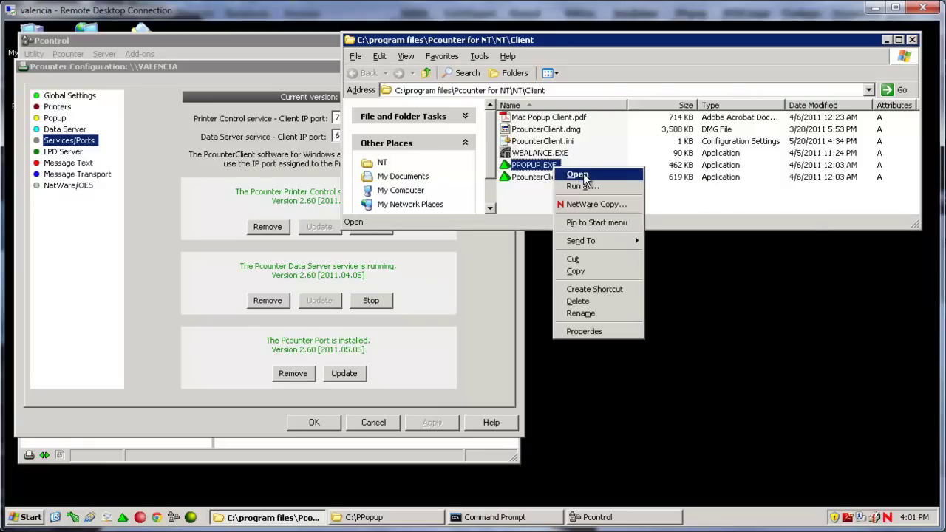
click(584, 175)
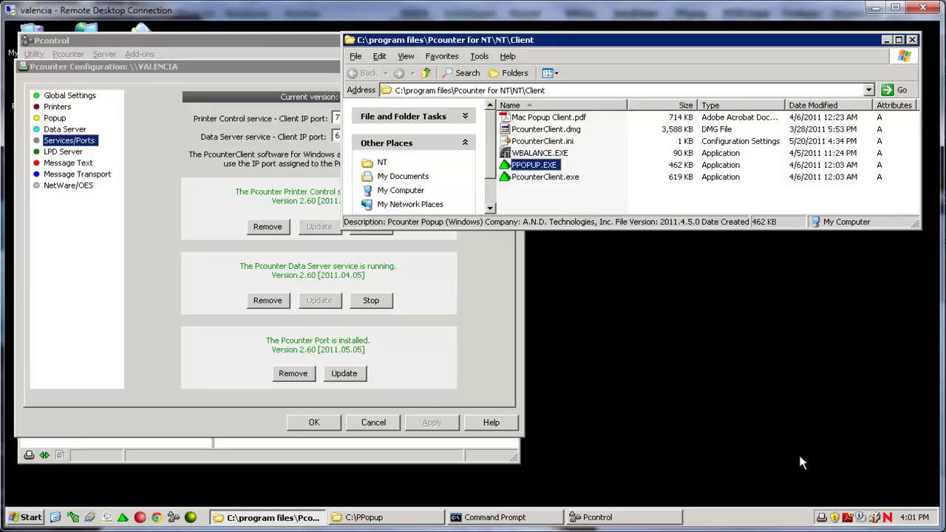
Open PPopup Preferences from the tray icon, move the dialog aside, and select the \\VALENCIA server.
right_click(824, 519)
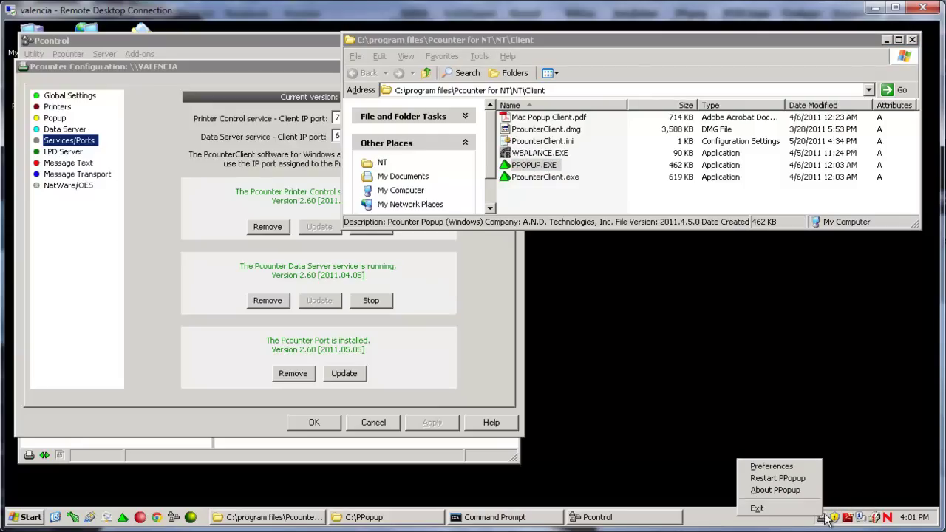
click(796, 471)
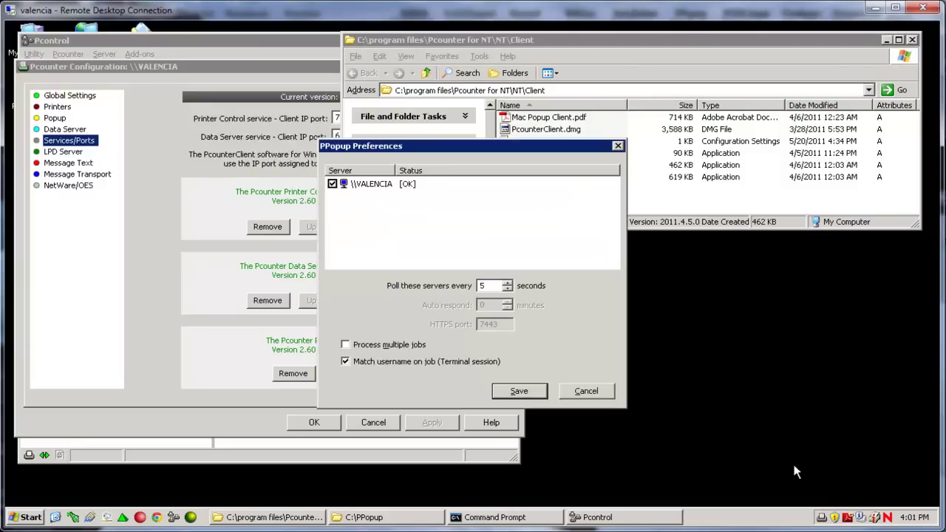
drag(477, 148, 625, 216)
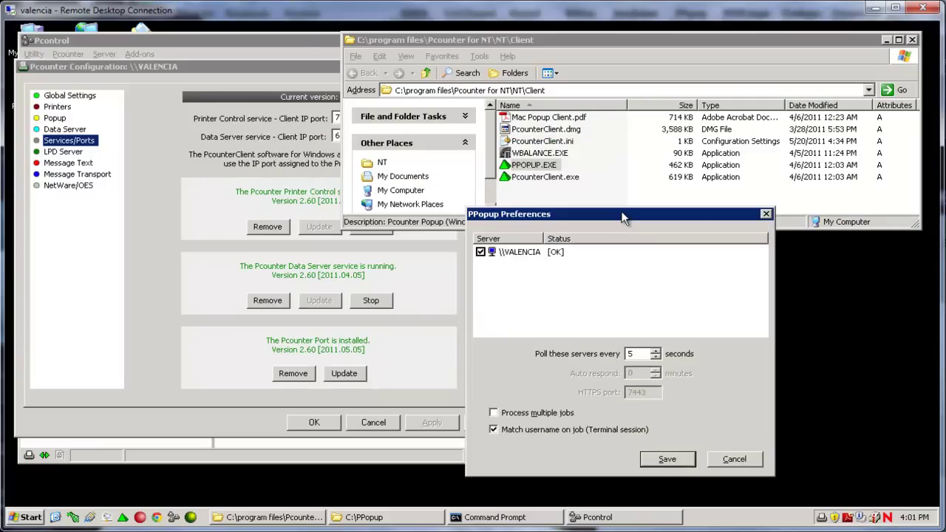
click(515, 260)
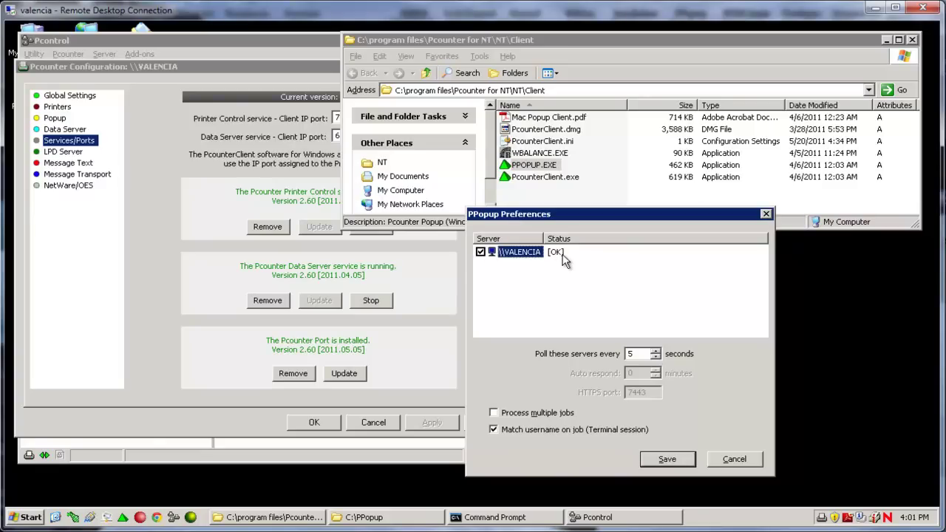
Select PcounterClient.ini, then PPOPUP.EXE, then PcounterClient.ini again in the folder.
click(559, 144)
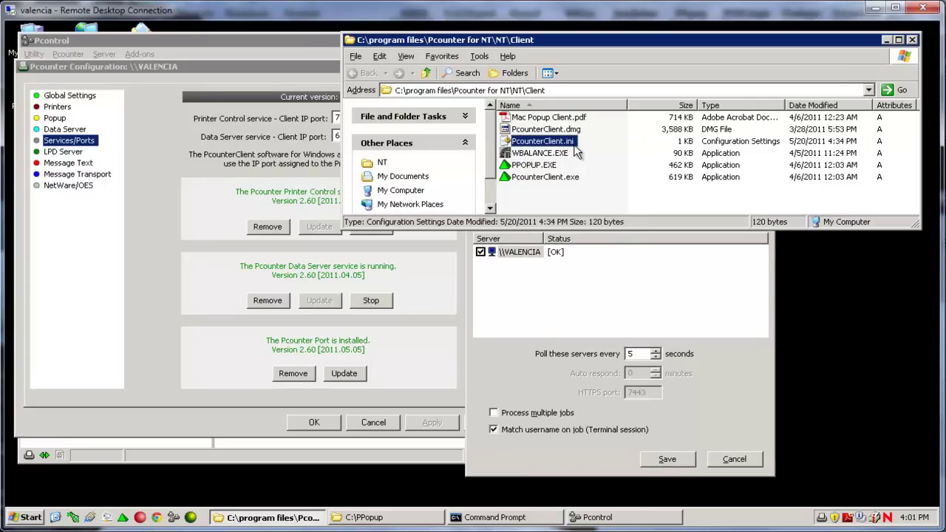
click(542, 165)
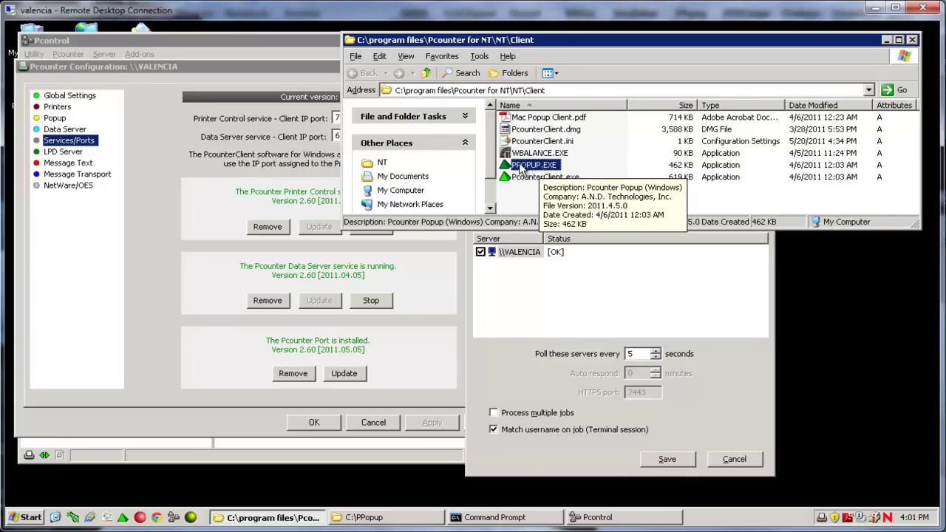
click(565, 143)
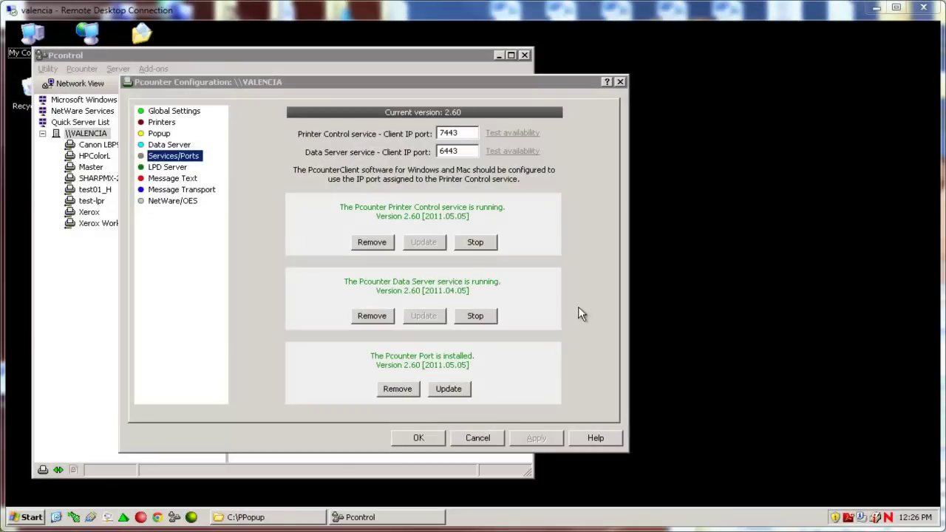
click(280, 521)
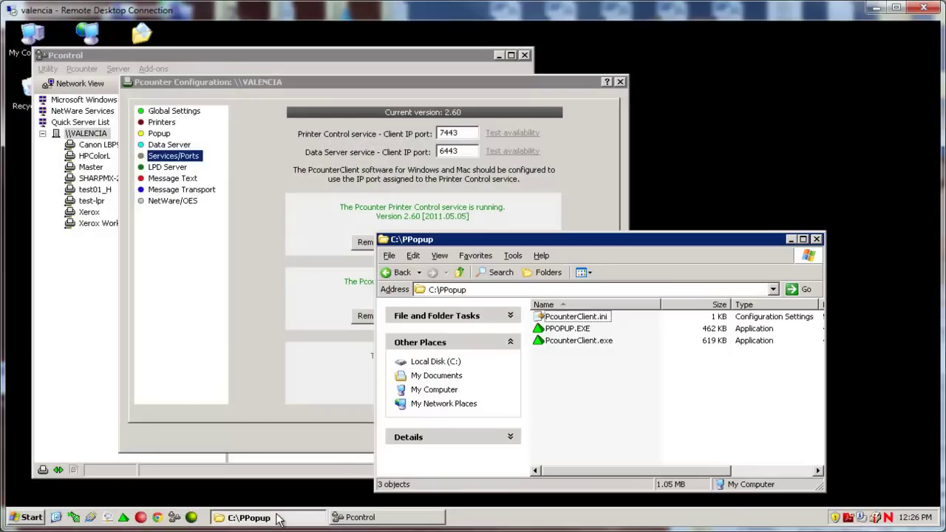
click(567, 346)
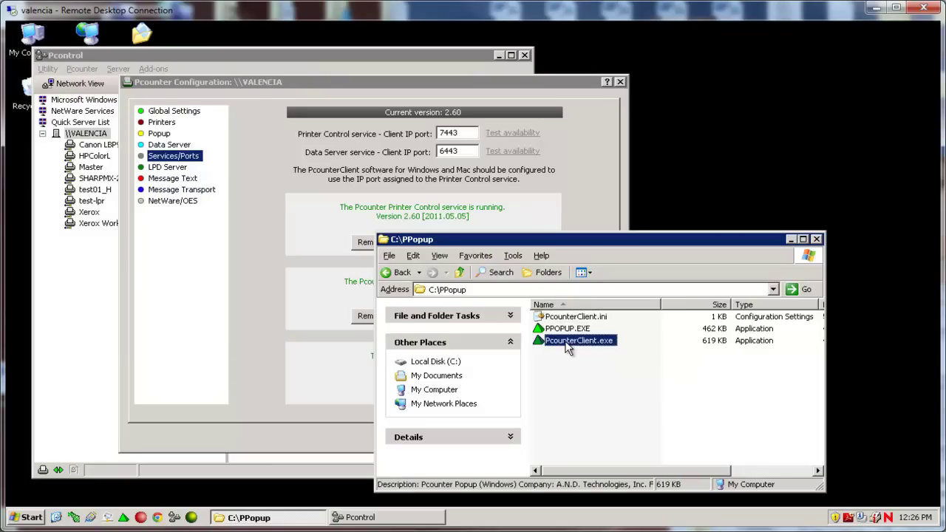
click(221, 176)
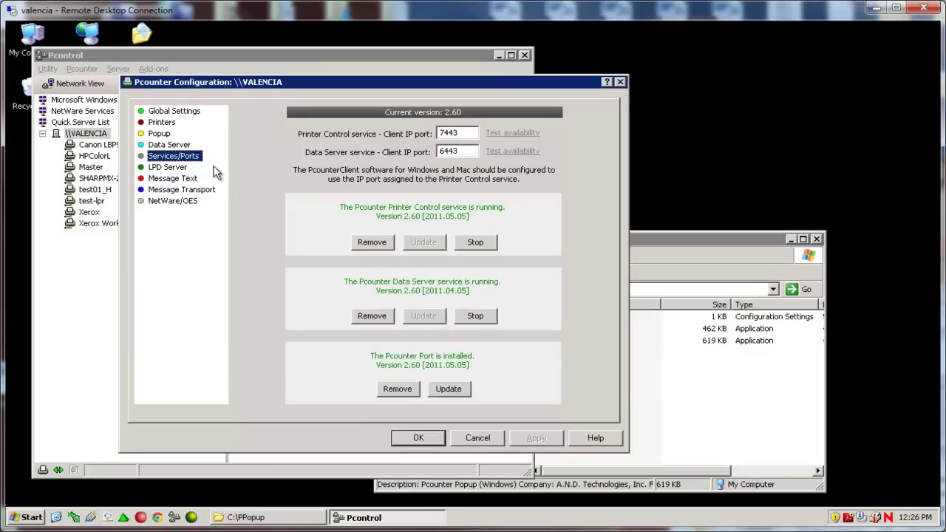
drag(470, 133, 405, 159)
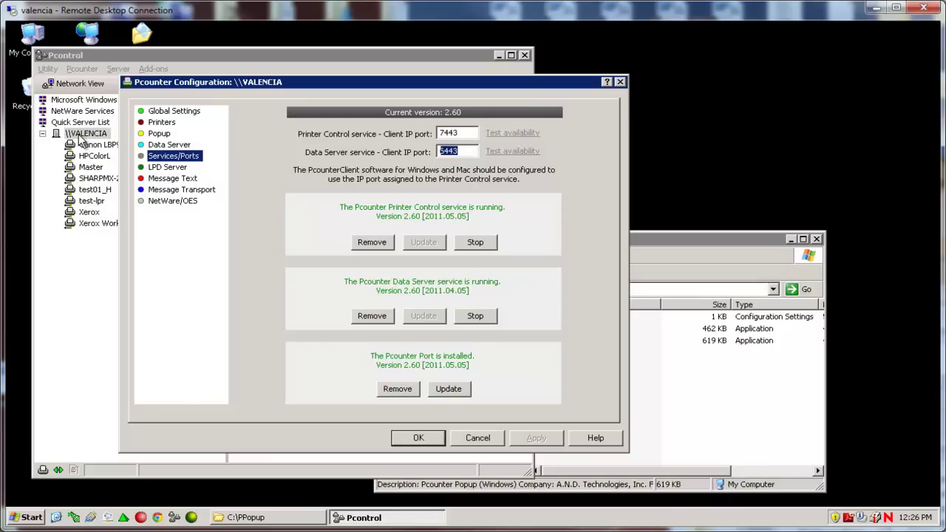
click(187, 158)
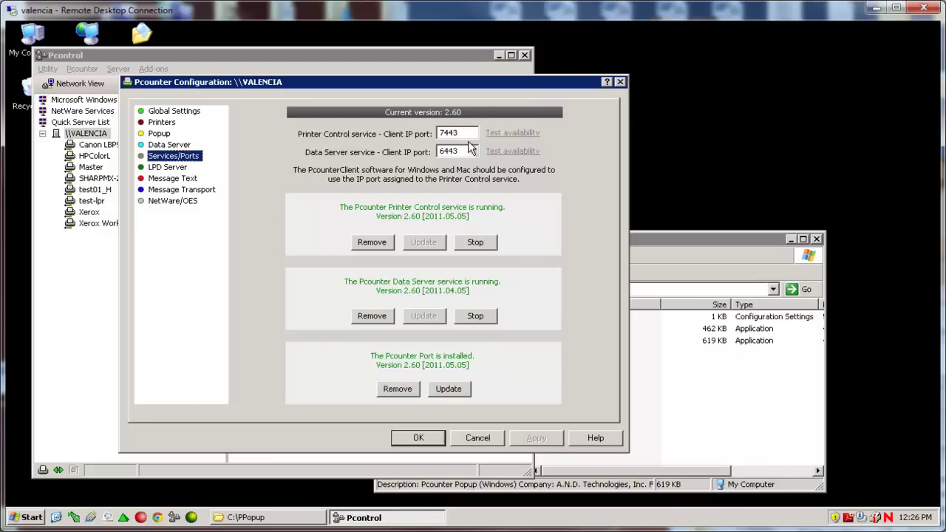
drag(468, 133, 433, 152)
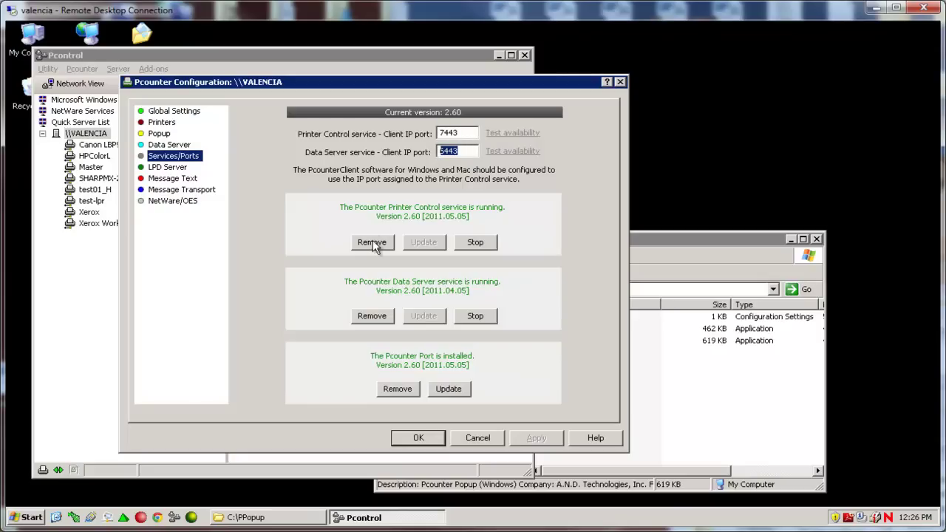
Run netstat -a in a Command Prompt and highlight the LISTENING ports 6443 and 7443.
key(super+r)
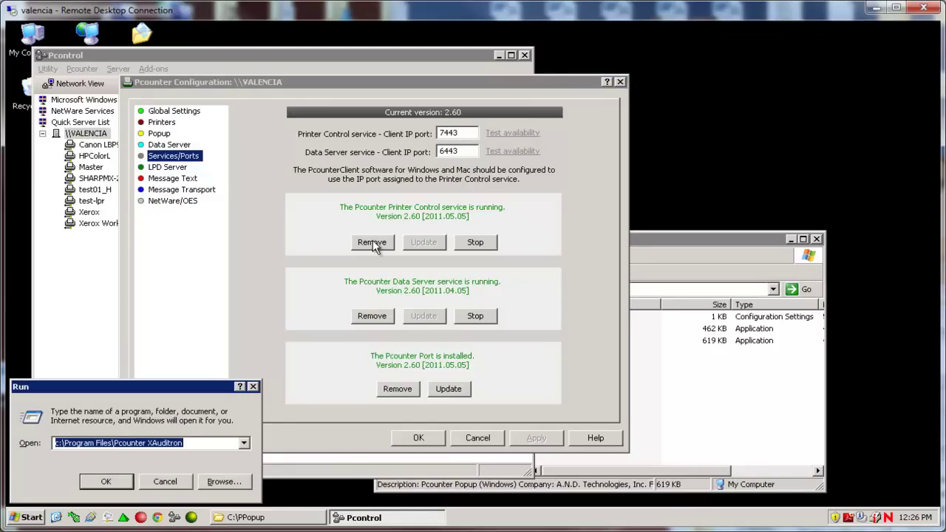
text(cmd)
key(Return)
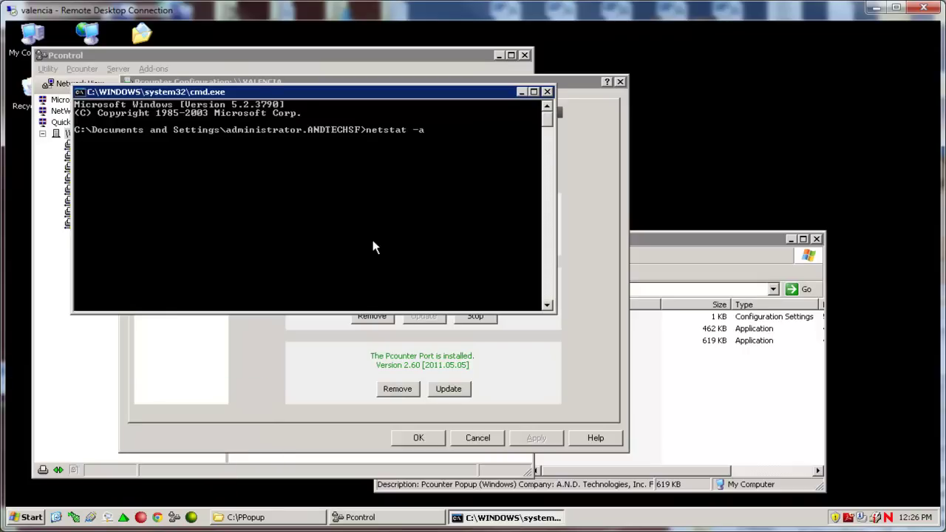
key(Return)
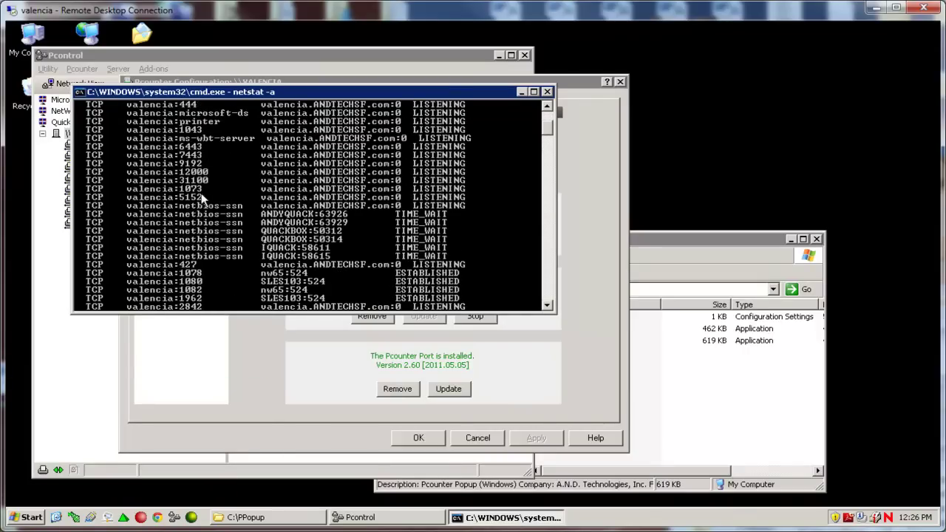
drag(180, 147, 202, 159)
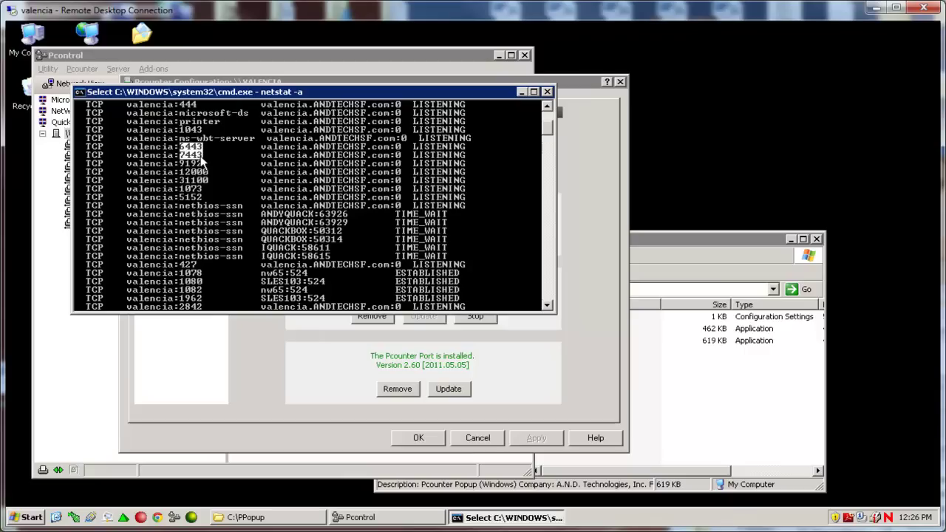
drag(413, 145, 473, 159)
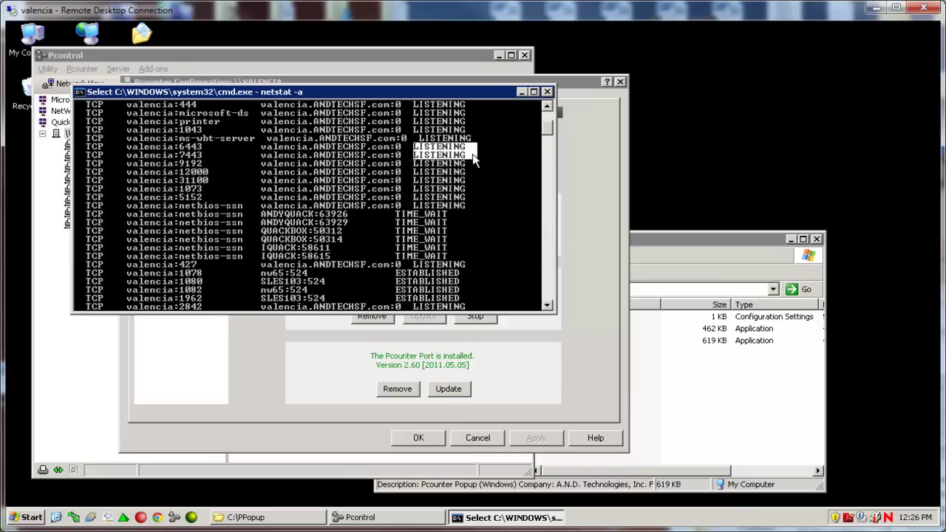
Open the Windows Firewall settings from the Start menu.
click(43, 517)
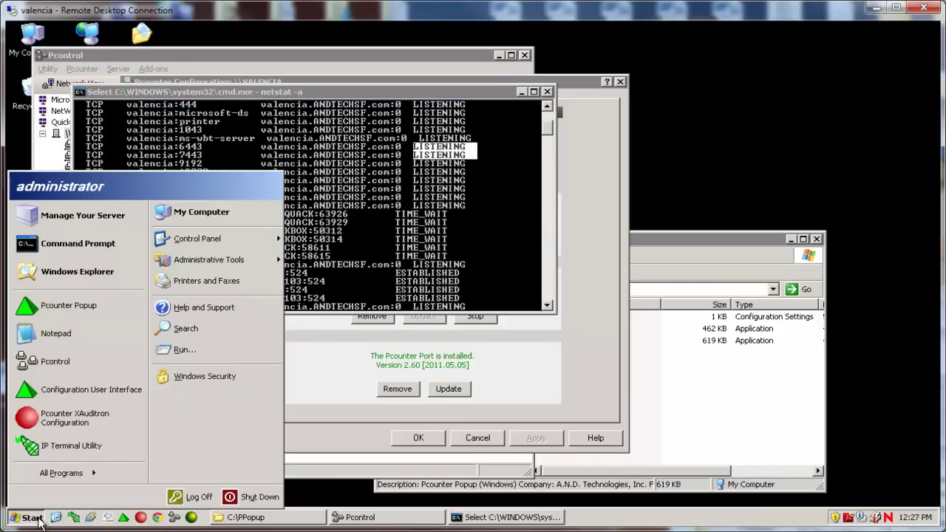
mouse_move(232, 246)
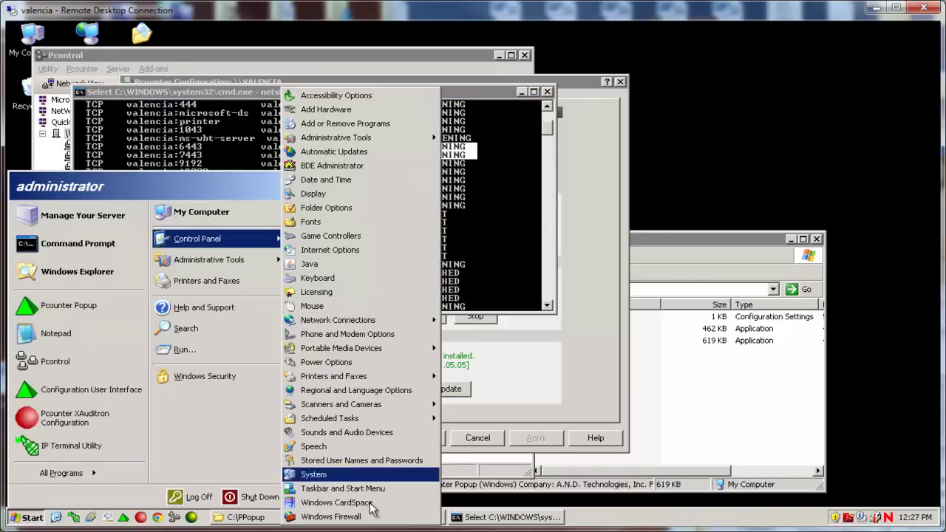
click(348, 515)
Review the PPopup 6443 and 7443 TCP and UDP entries on the Exceptions tab.
click(153, 126)
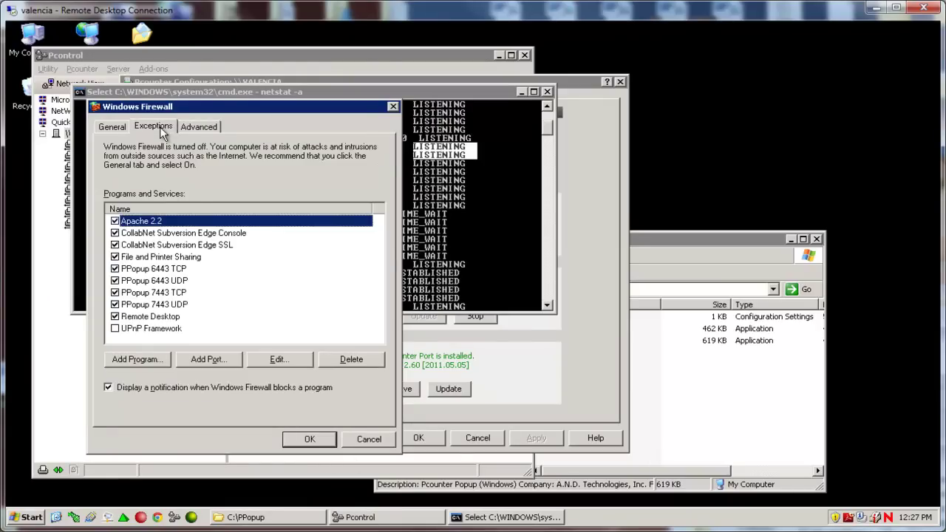
click(169, 272)
click(176, 281)
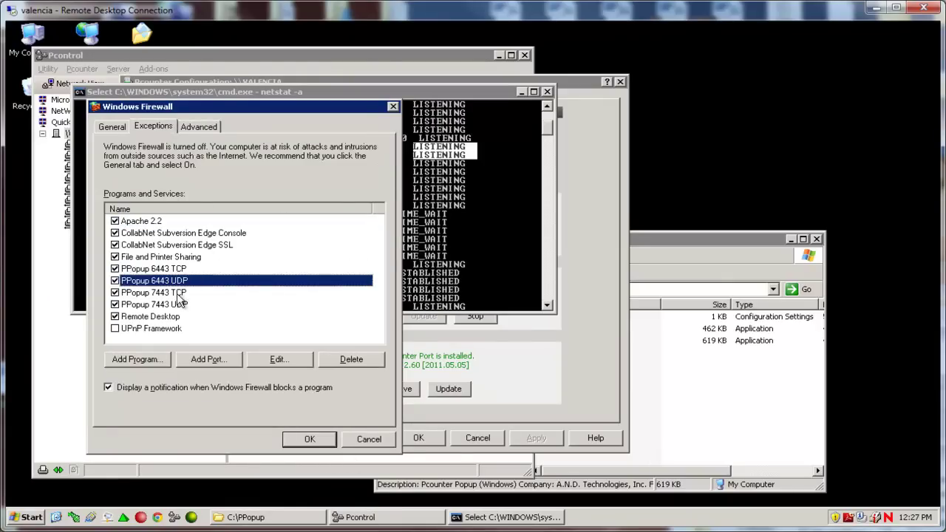
click(178, 293)
click(178, 305)
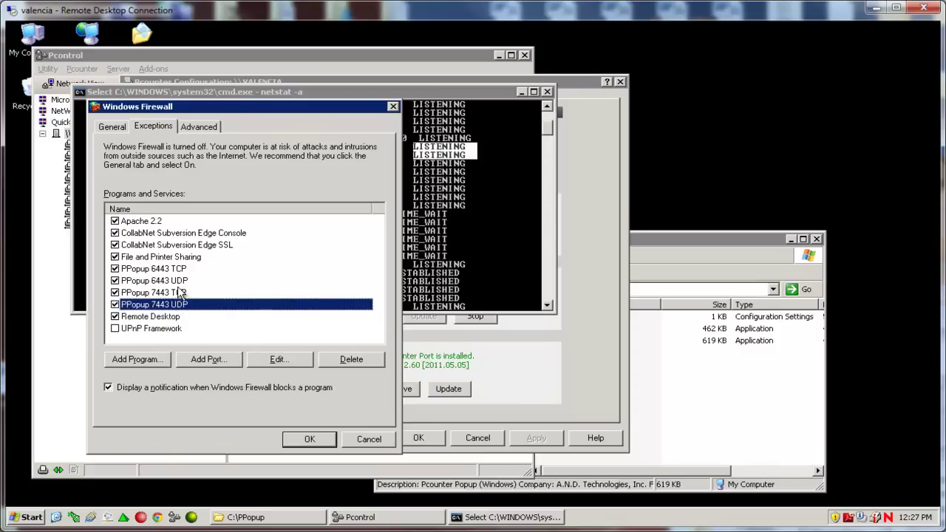
click(177, 283)
click(177, 270)
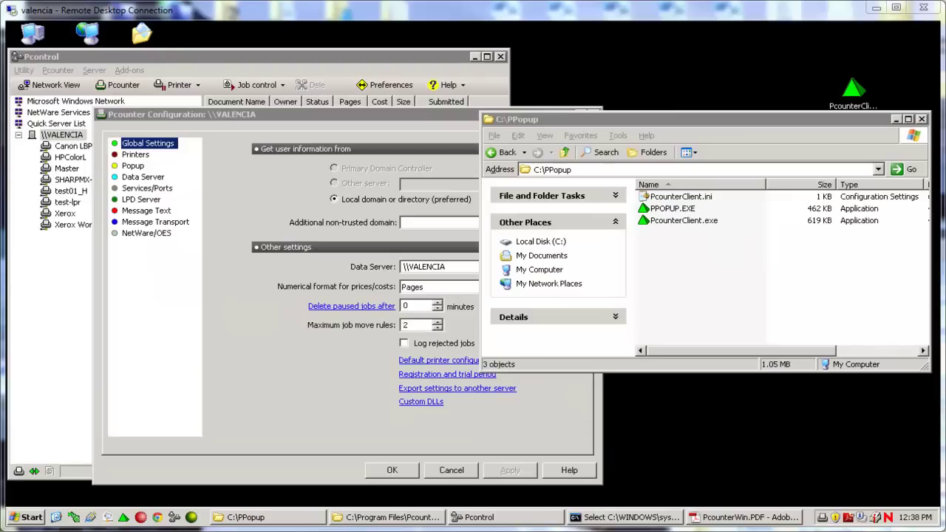
Open Pcounter Client Preferences from the tray and highlight its HTTPS port 7443.
right_click(669, 220)
click(698, 233)
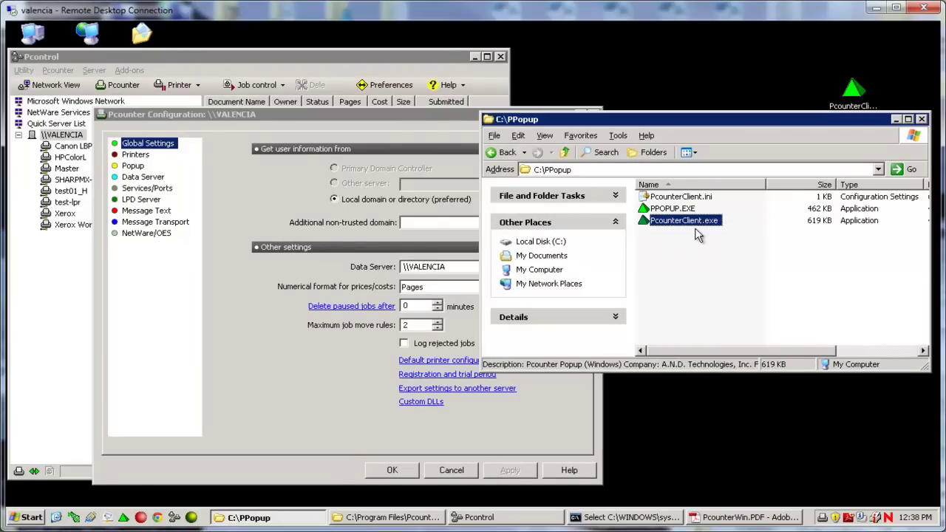
right_click(822, 516)
click(742, 463)
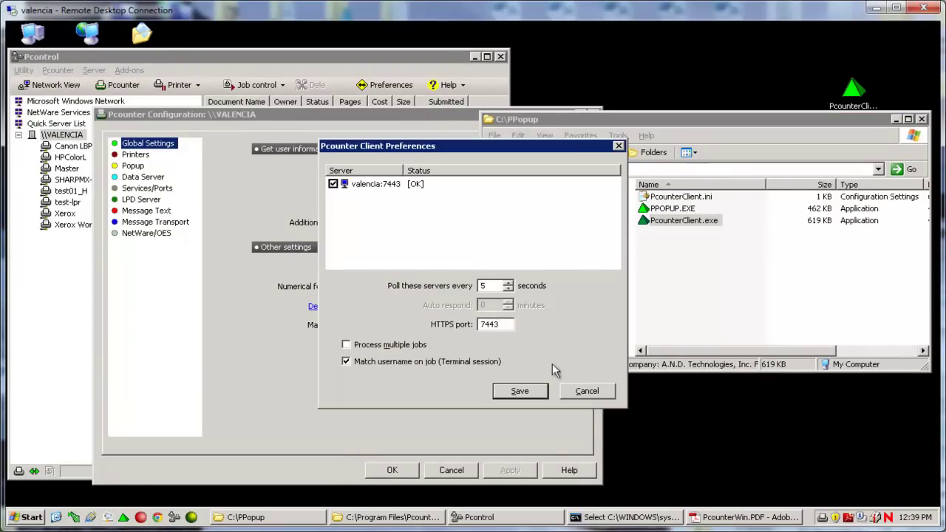
drag(503, 325, 472, 325)
drag(452, 148, 411, 165)
Compare the valencia:7443 client port with Pcounter's Services/Ports, then cancel the client preferences.
click(147, 188)
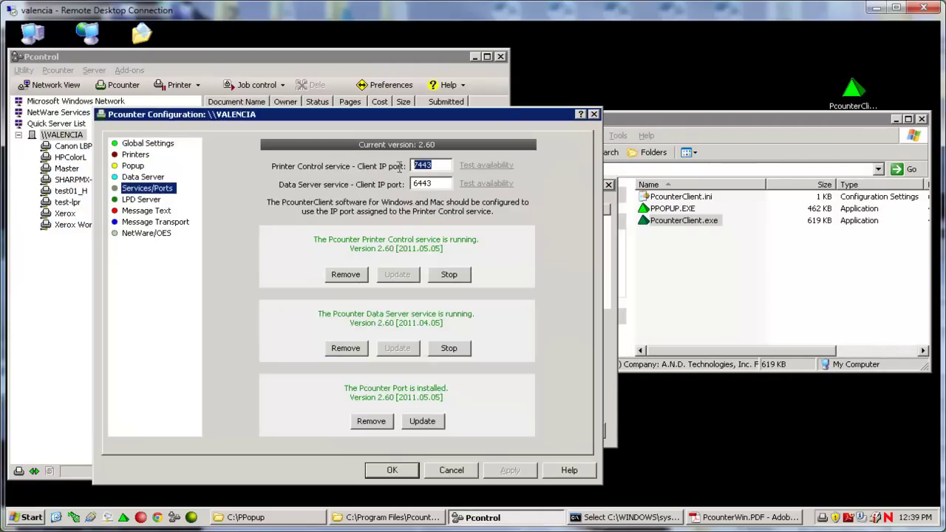
click(612, 403)
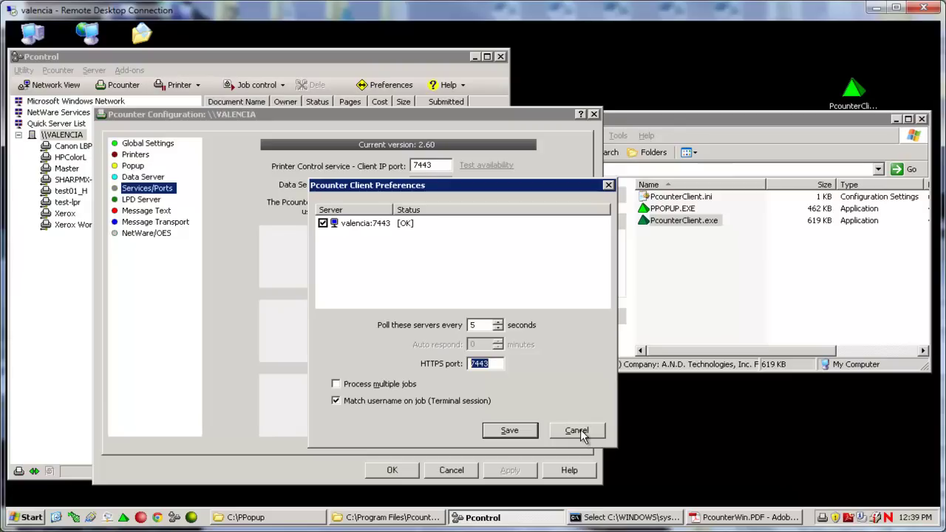
click(346, 225)
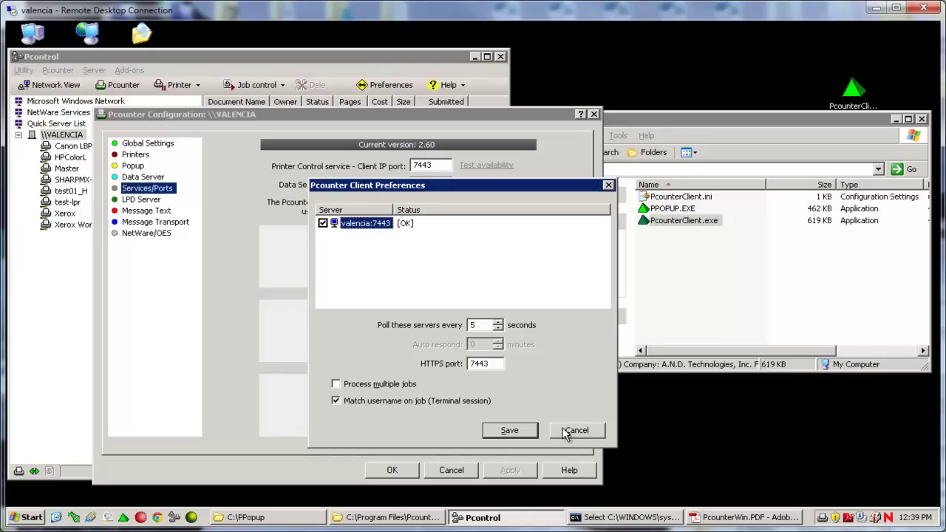
click(493, 363)
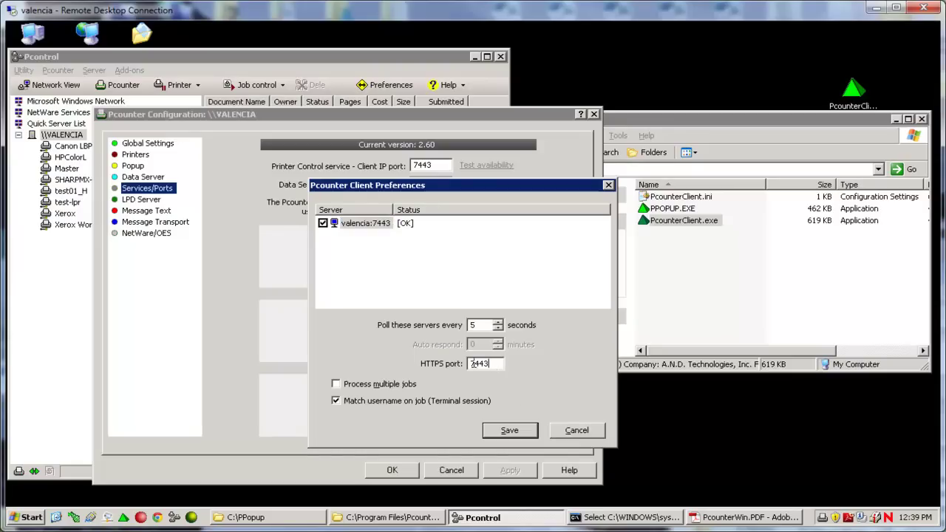
click(442, 164)
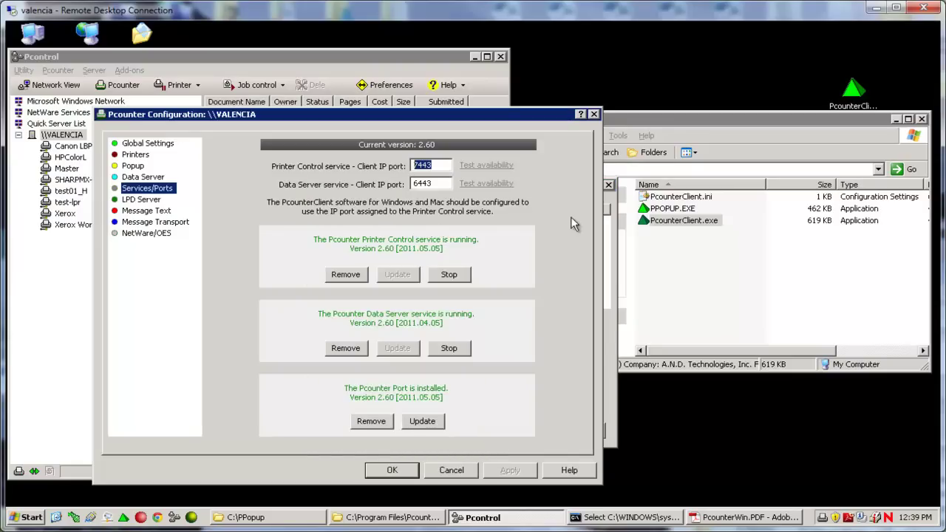
click(612, 334)
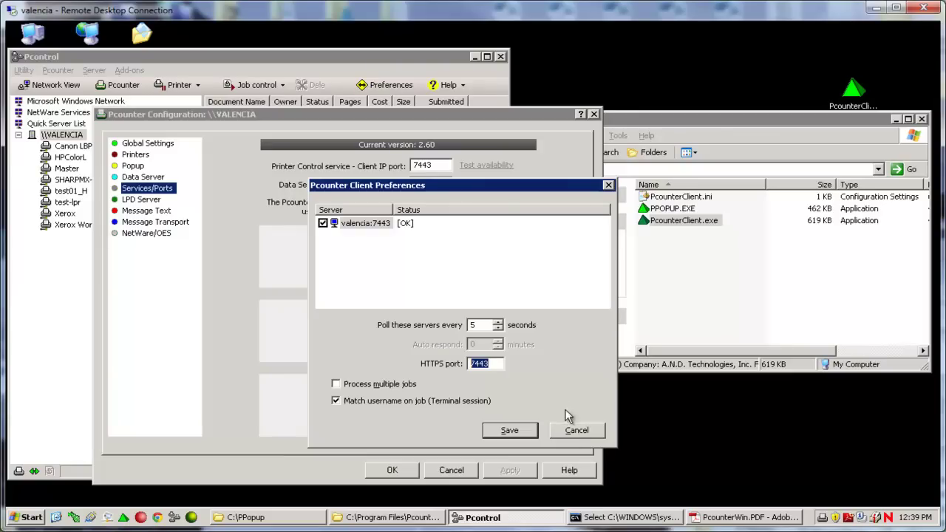
click(575, 431)
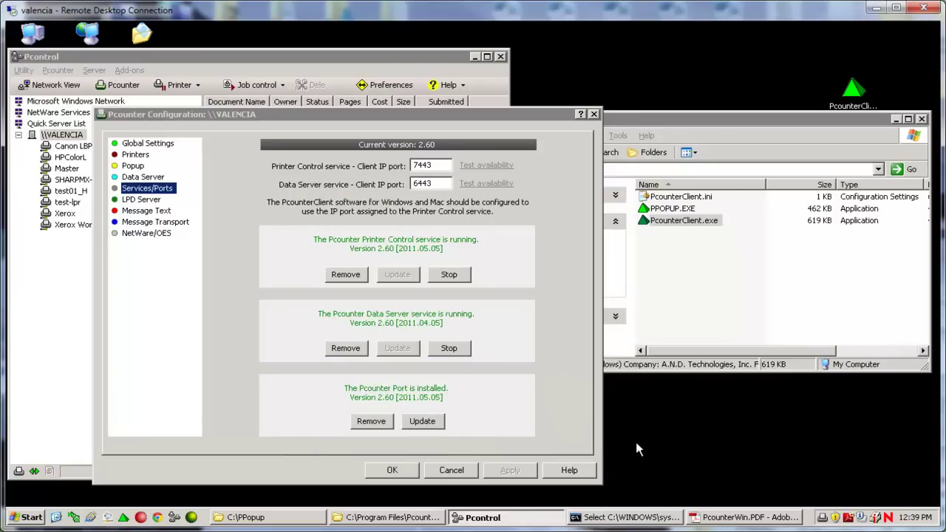
Select PcounterClient.ini in C:\PPopup, then switch to the Pcounter for NT\nt Explorer window.
right_click(821, 518)
key(Escape)
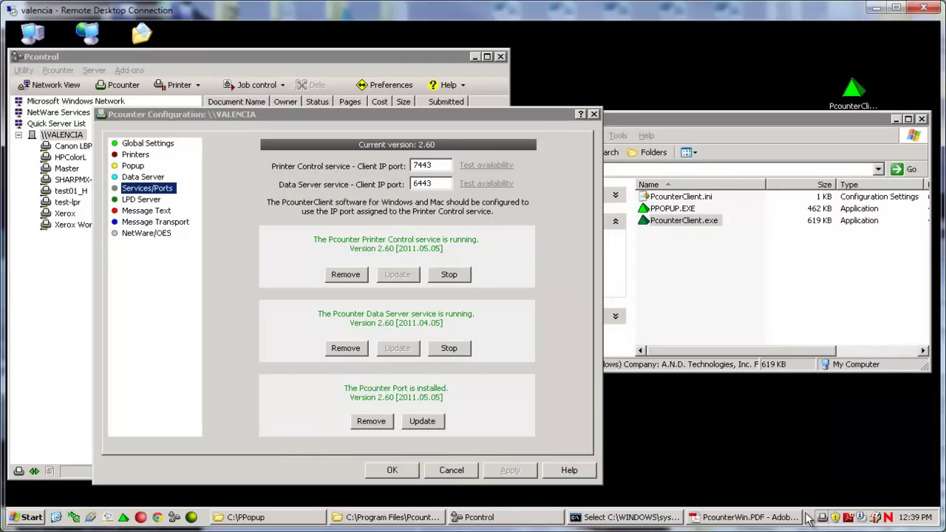
click(695, 198)
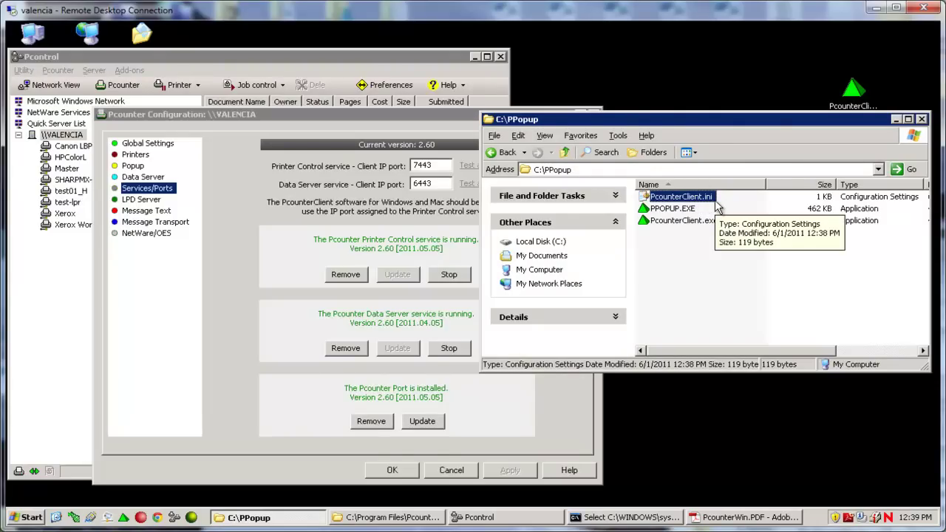
click(437, 520)
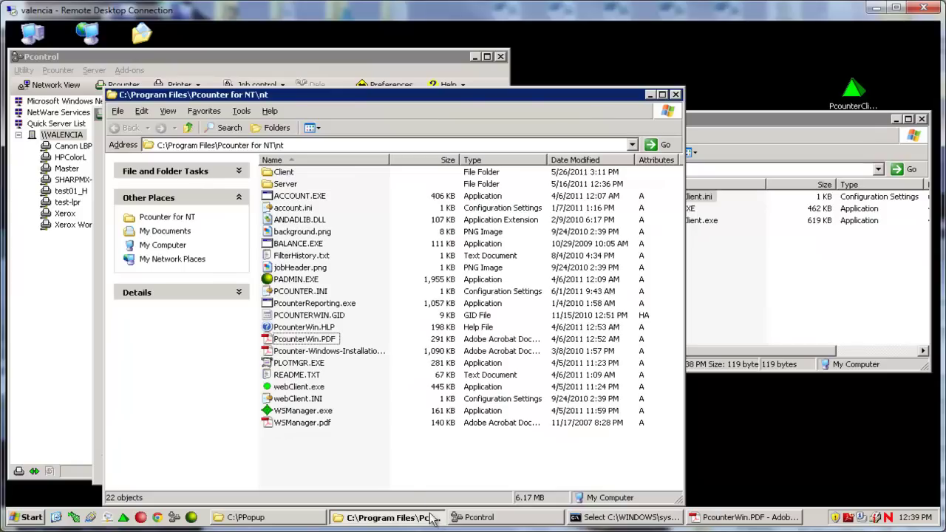
Highlight the Pcounter for NT\nt path and bring up PcounterWin.PDF's context menu.
click(315, 342)
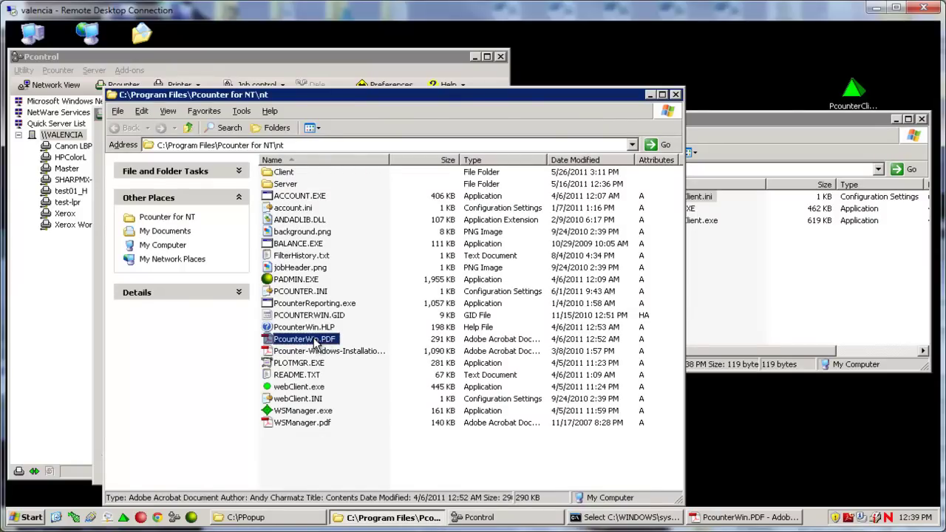
click(177, 146)
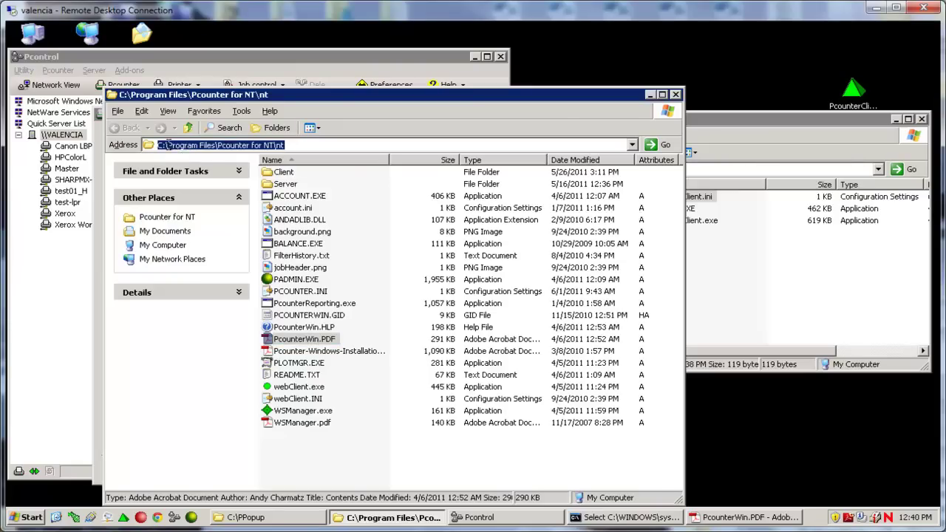
click(167, 145)
drag(167, 145, 299, 146)
click(308, 340)
right_click(303, 340)
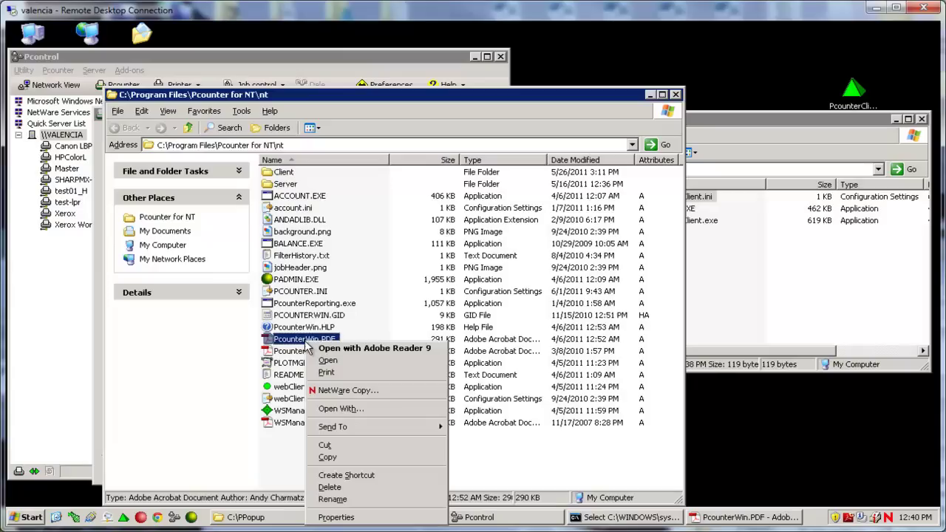
Open PcounterWin.PDF in Adobe Reader 9 and scroll from the [Preferences] table to the [Servers] section.
click(359, 349)
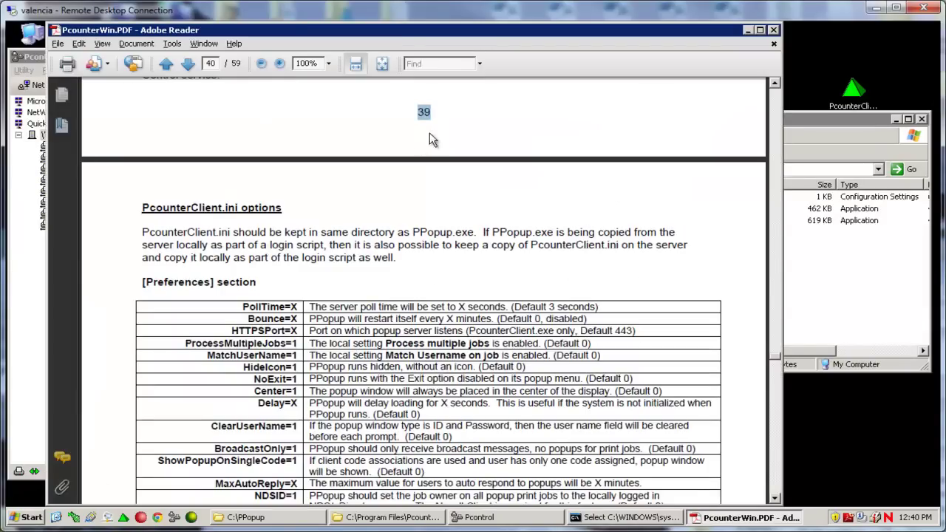
click(311, 258)
drag(137, 282, 263, 286)
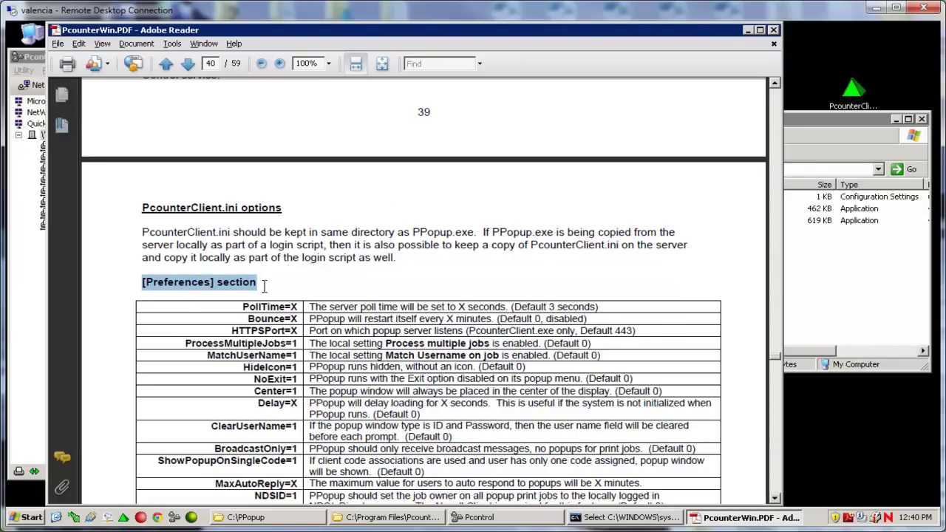
scroll(285, 316, down, 2)
scroll(287, 317, down, 3)
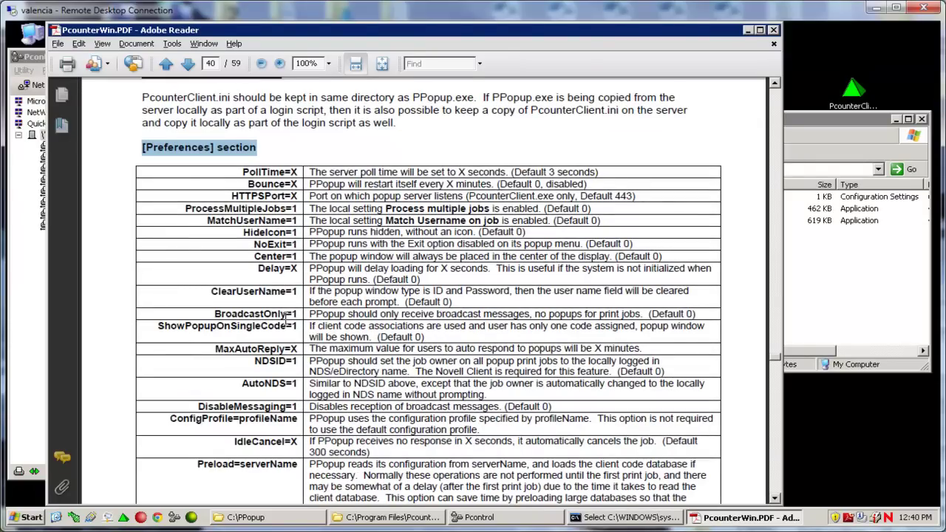
scroll(198, 208, down, 9)
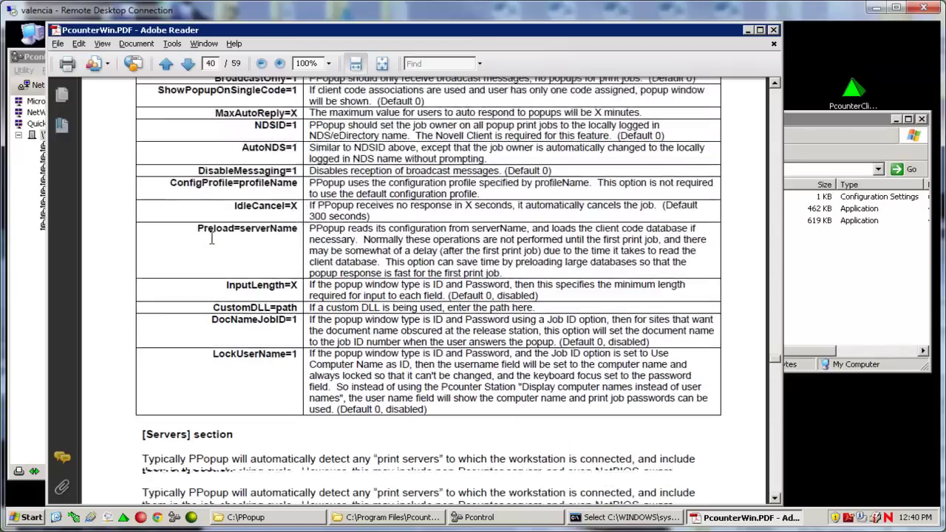
drag(142, 367, 235, 367)
click(869, 290)
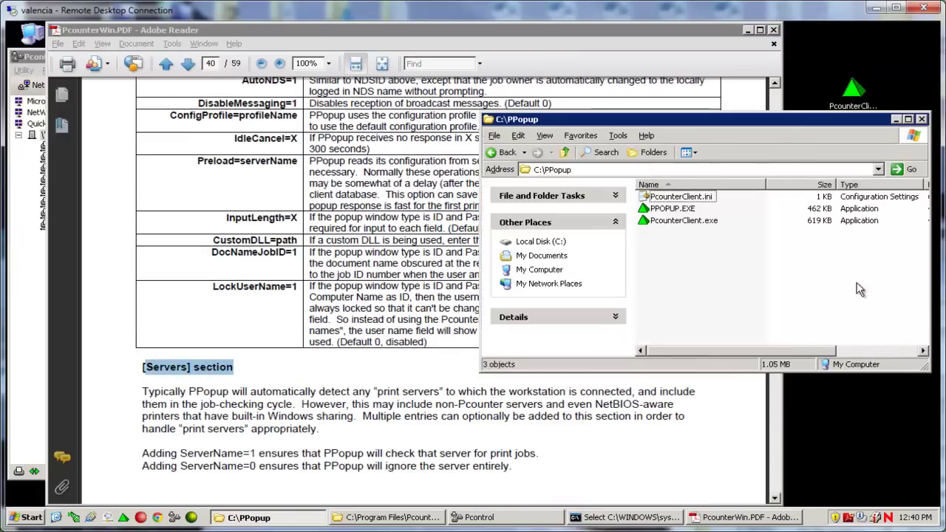
Open PcounterClient.ini in Notepad and locate its [Servers] and [Preferences] sections.
click(681, 201)
right_click(678, 198)
click(708, 203)
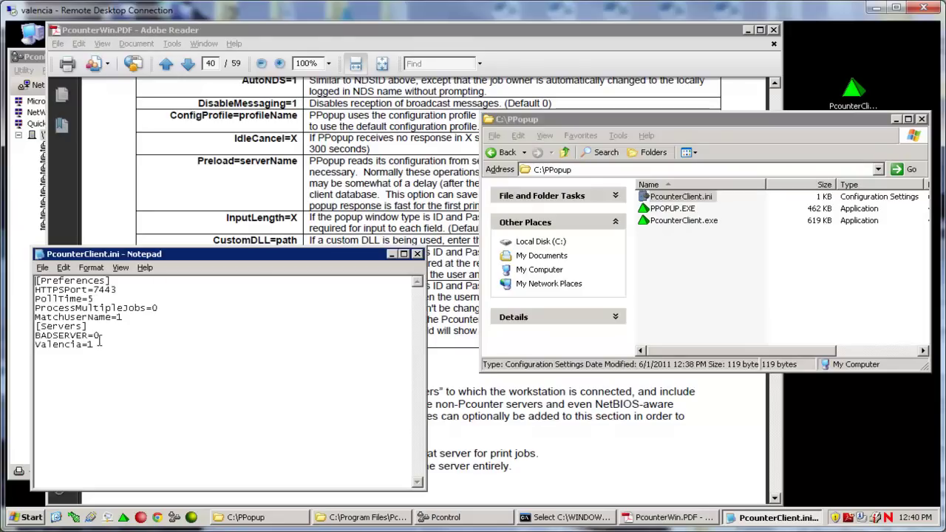
drag(90, 329, 34, 325)
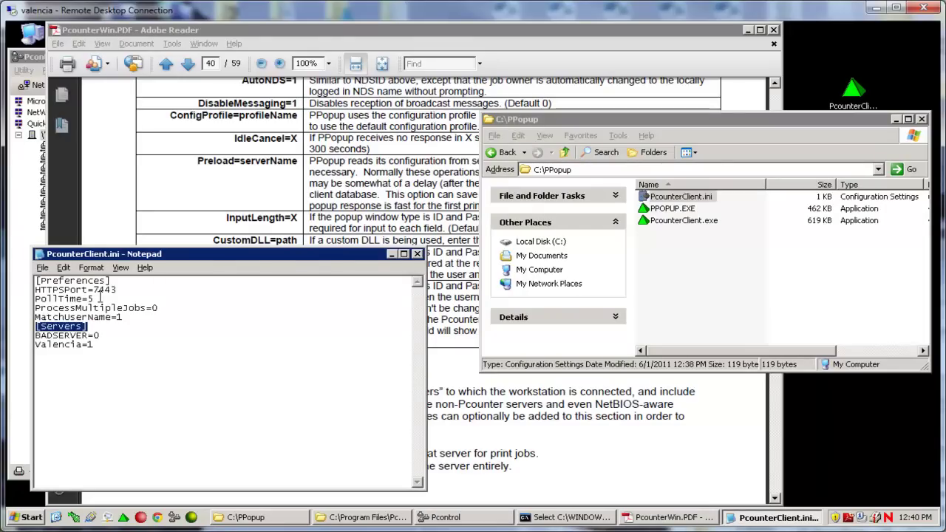
drag(115, 282, 37, 281)
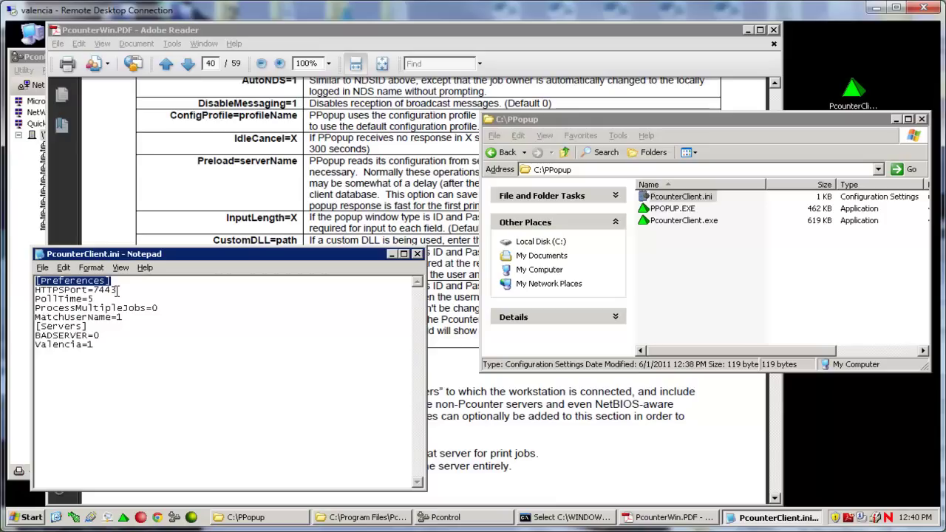
Change HTTPSPort from 7443 to 6666 and save PcounterClient.ini.
drag(117, 291, 94, 296)
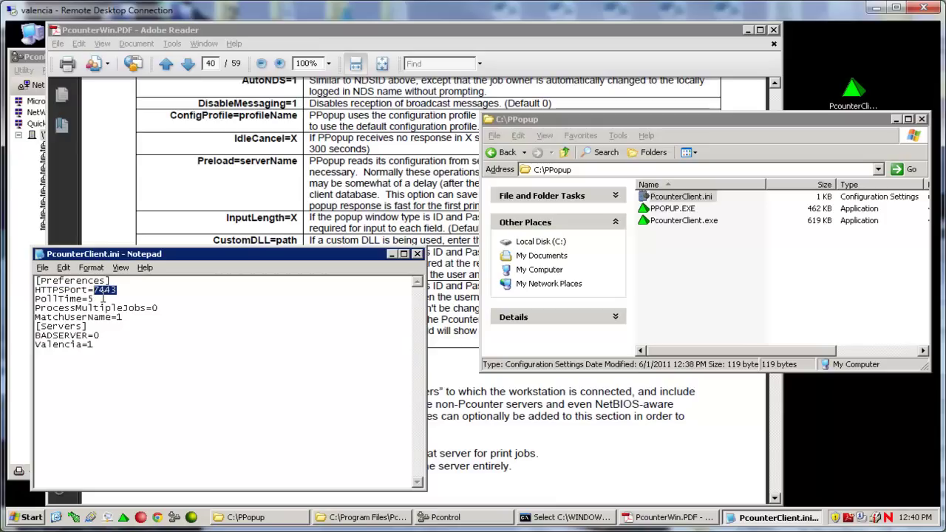
text(6666)
click(42, 267)
click(50, 307)
Close the Notepad files and check the popup client's preferences, which still list valencia:6666.
click(418, 254)
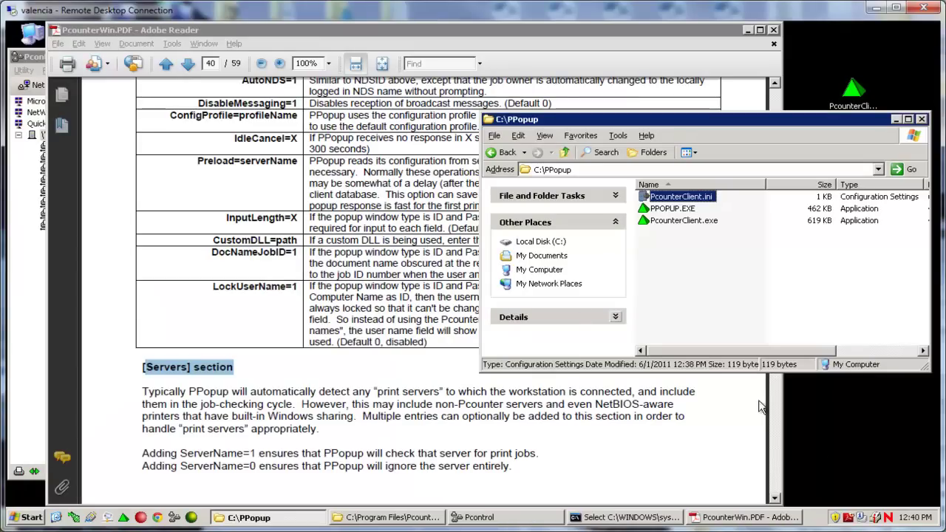
click(686, 221)
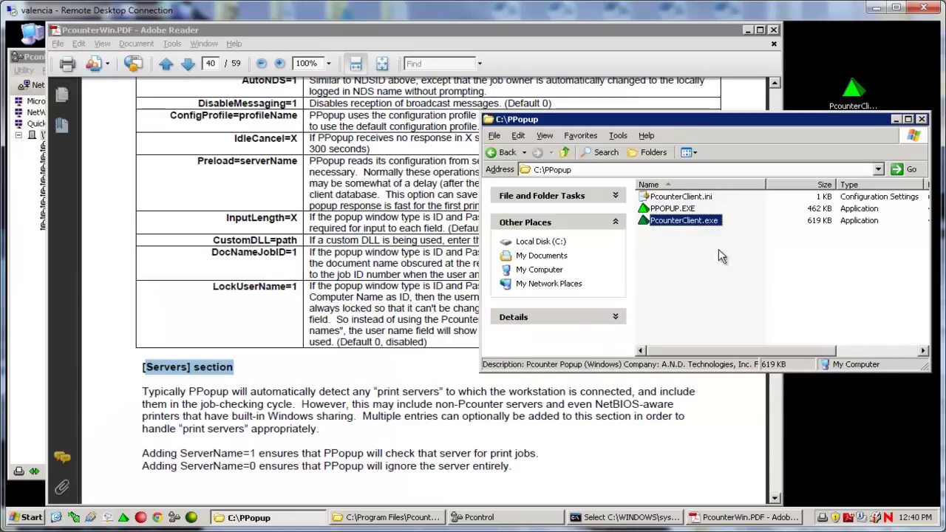
right_click(822, 517)
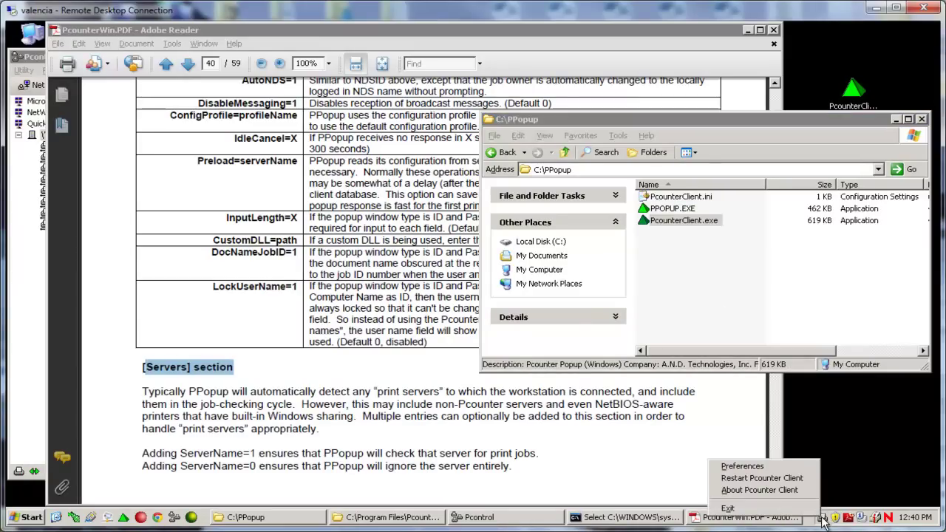
click(768, 466)
click(392, 195)
click(587, 391)
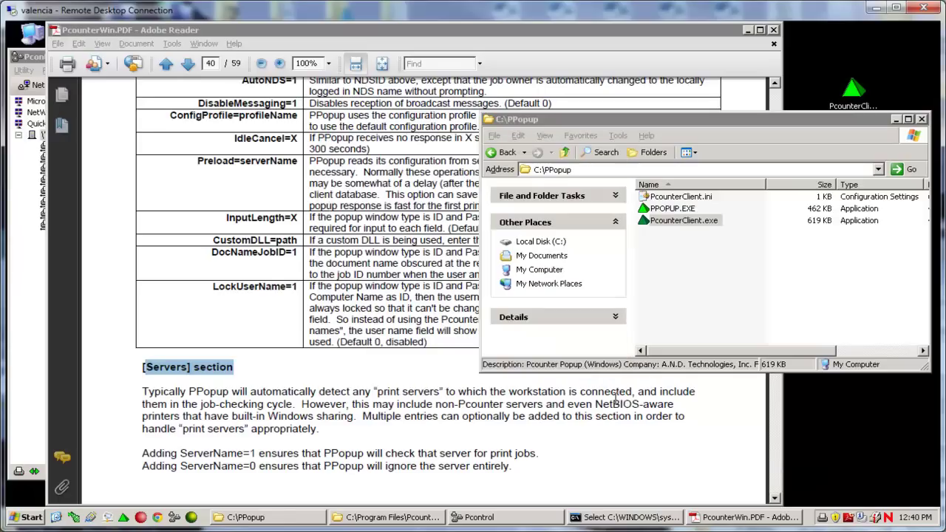
Exit the running popup client and relaunch PcounterClient from its desktop icon.
right_click(827, 518)
click(792, 509)
right_click(853, 90)
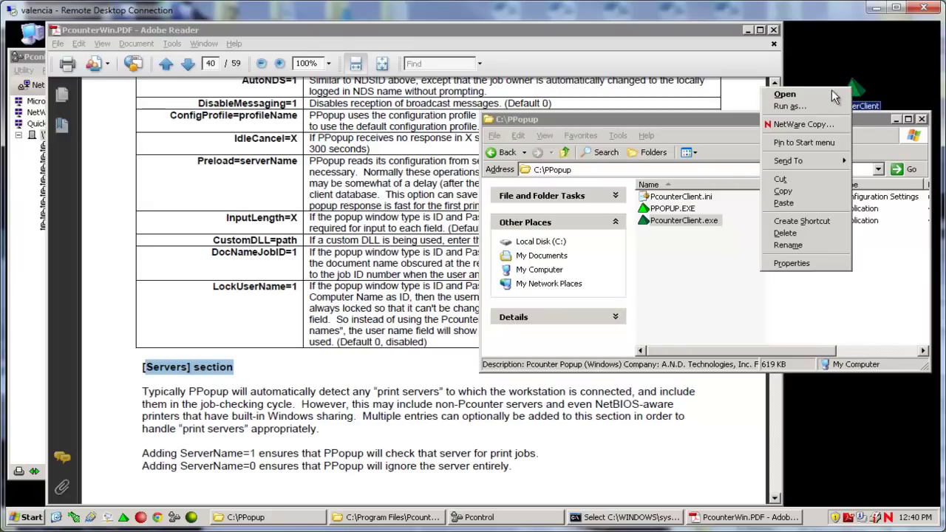
click(831, 98)
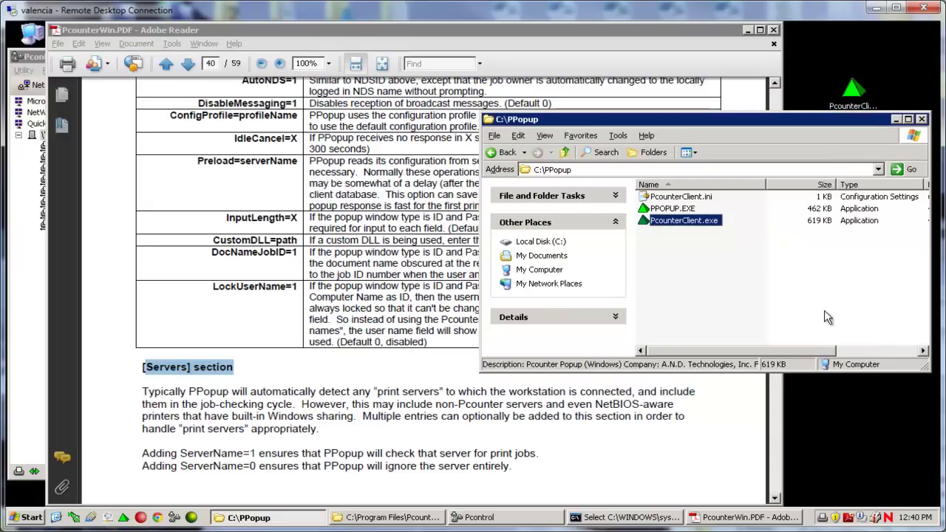
Verify the relaunched client's preferences show valencia with HTTPS port 7443, then cancel.
right_click(826, 520)
click(783, 470)
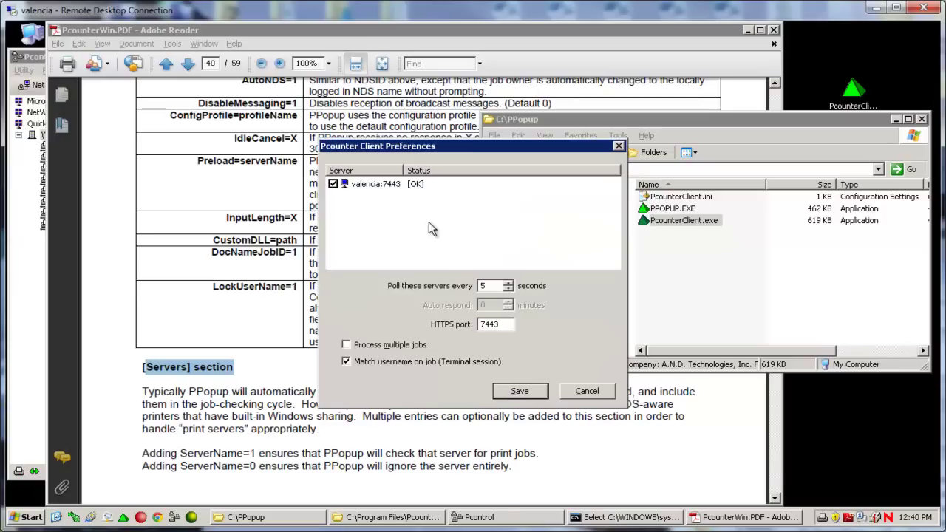
click(390, 189)
drag(508, 326, 473, 325)
click(587, 392)
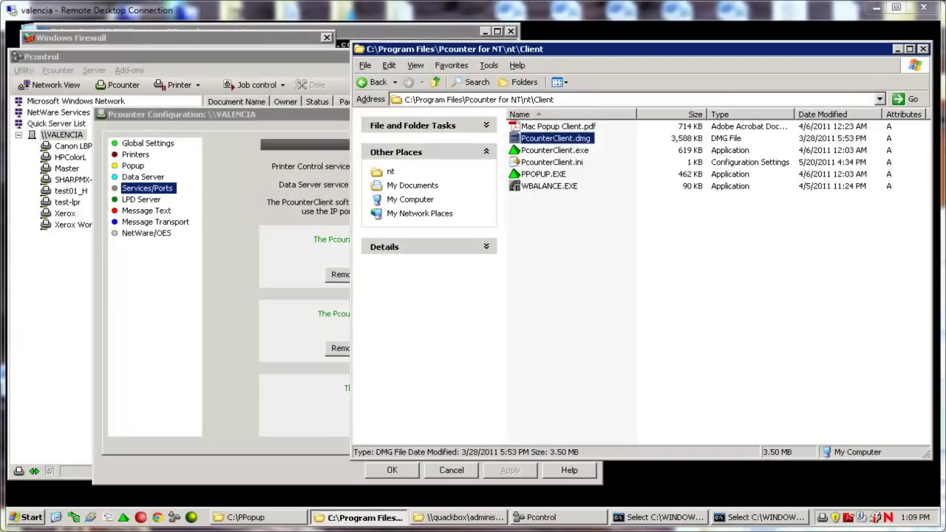
Select PcounterClient.dmg in the Client folder to view its details, then bring Pcounter Configuration forward.
click(565, 274)
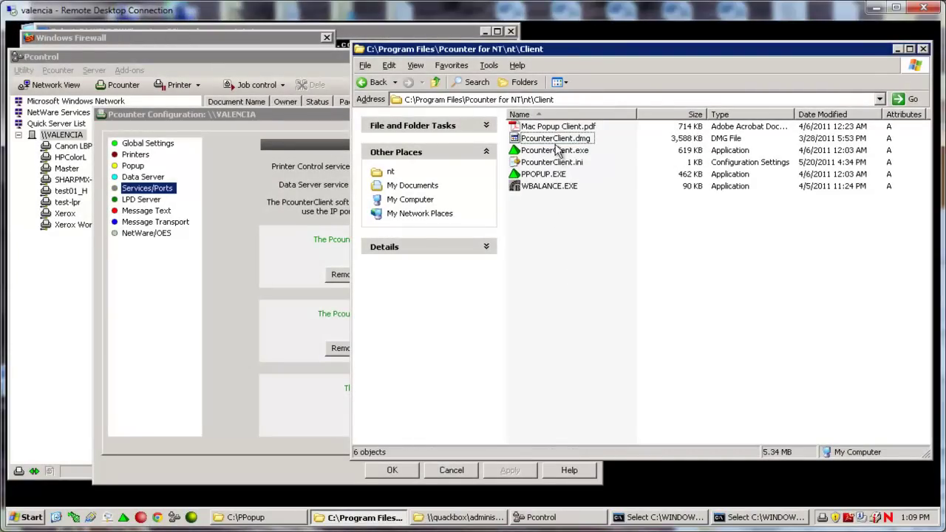
click(558, 143)
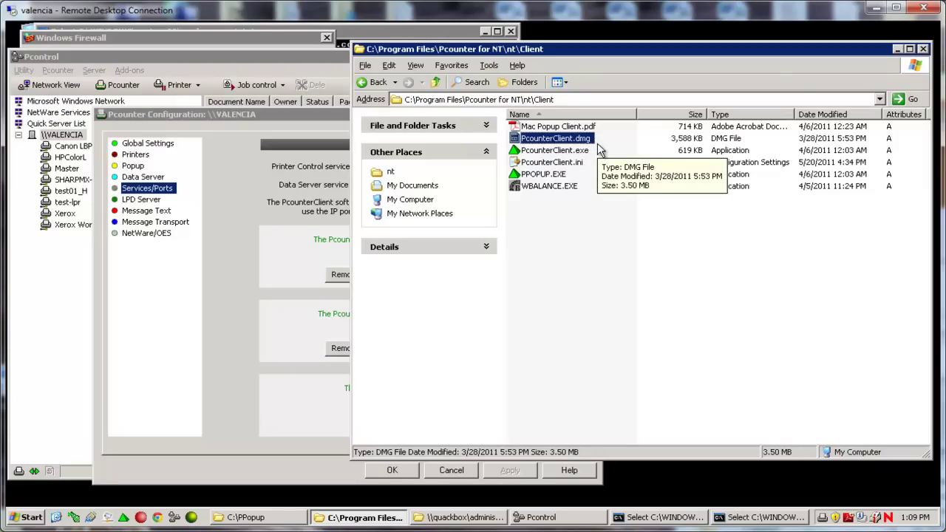
click(304, 145)
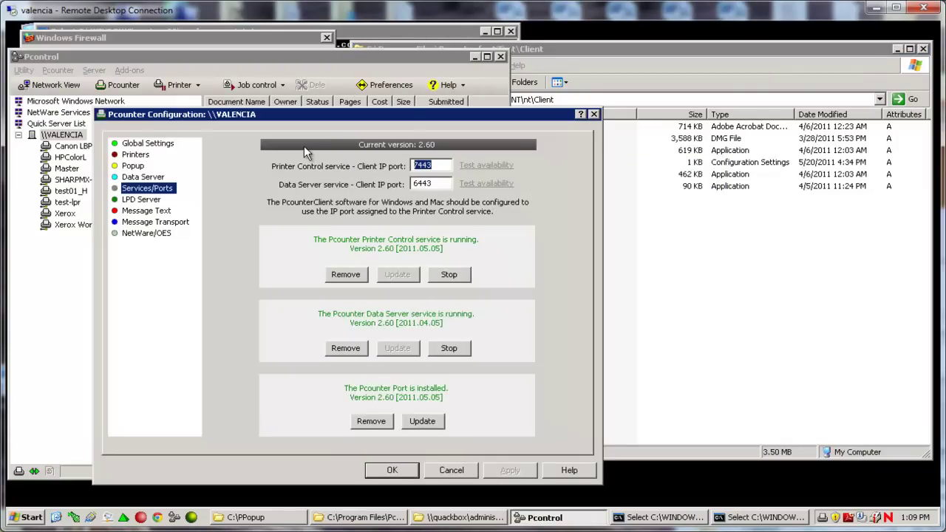
Compare client ports 7443 and 6443 with the netstat listing showing both listening.
click(441, 166)
drag(436, 165, 410, 184)
click(437, 183)
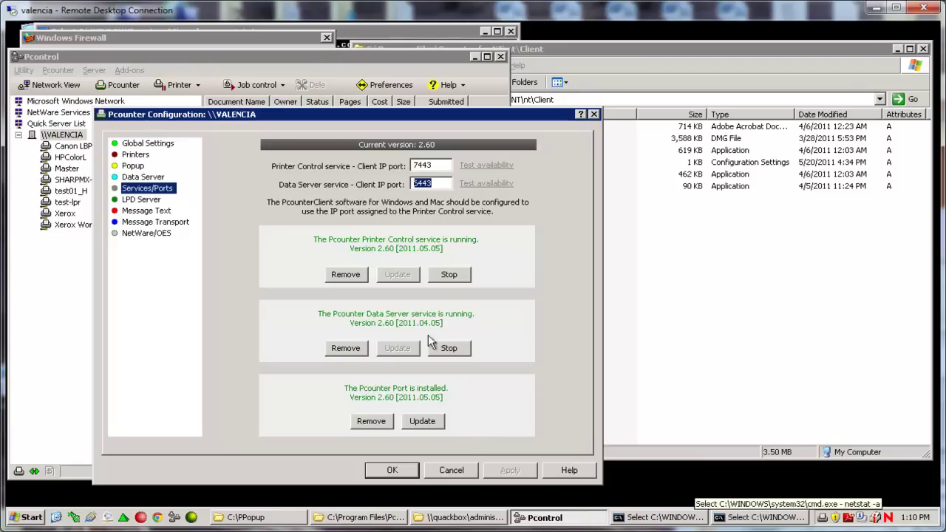
click(361, 36)
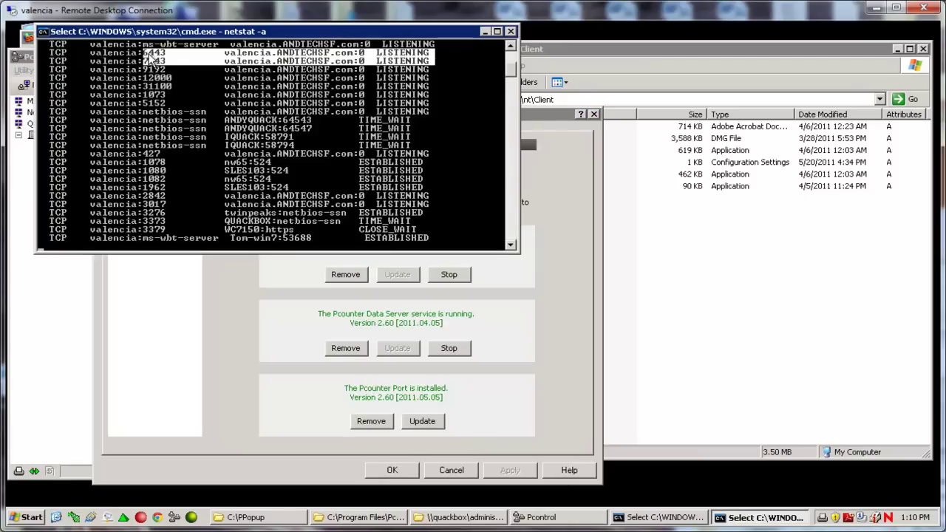
drag(143, 49, 432, 67)
Check the PPopup 6443 and 7443 TCP/UDP firewall exceptions, then bring up the Mac's Desktop share.
click(27, 46)
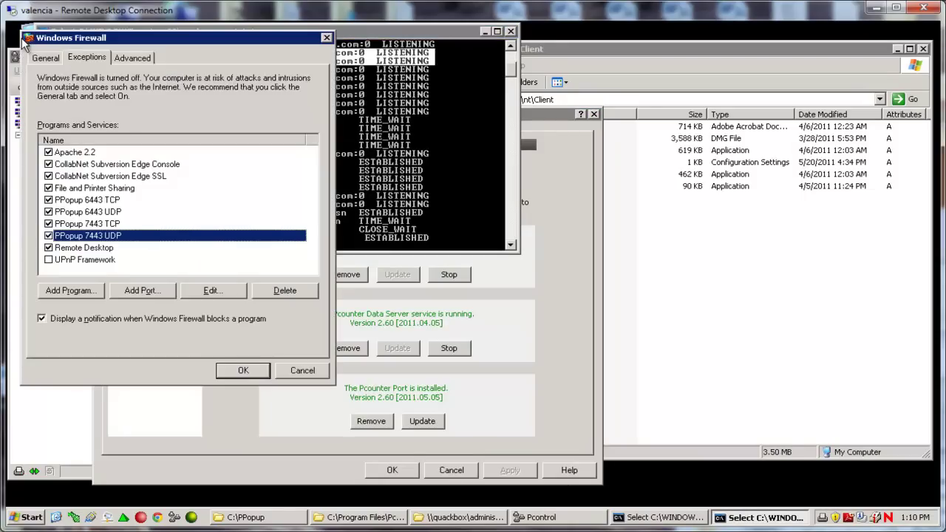
click(104, 201)
click(106, 212)
click(108, 224)
click(110, 237)
click(477, 522)
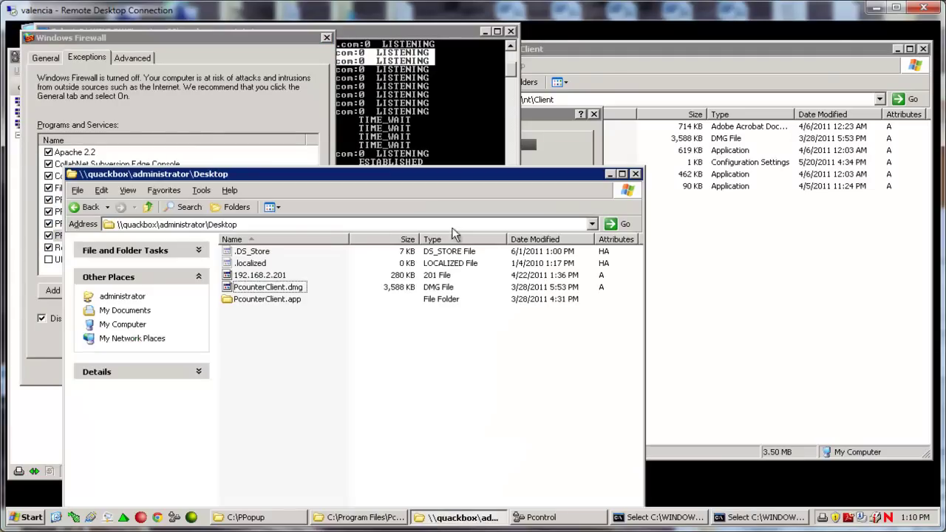
Arrange the Client folder and \\quackbox\administrator\Desktop windows side by side.
drag(466, 173, 487, 105)
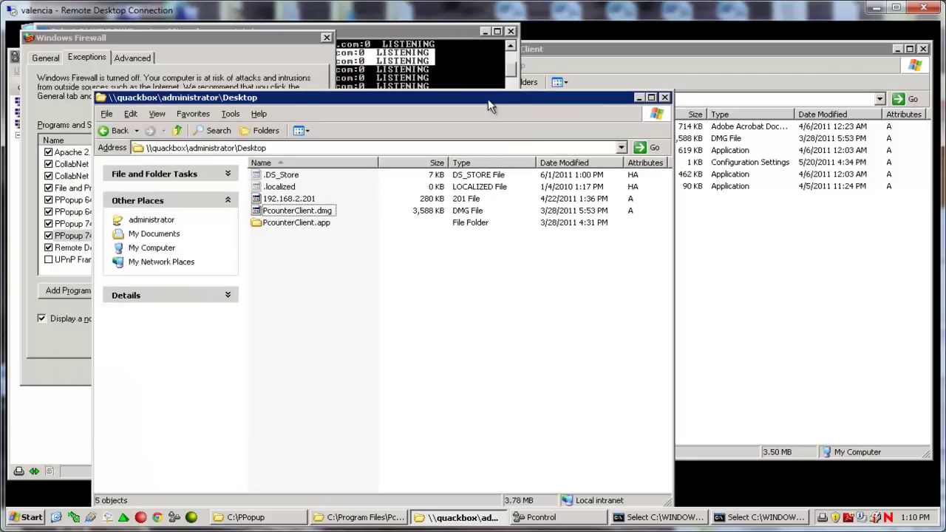
click(365, 517)
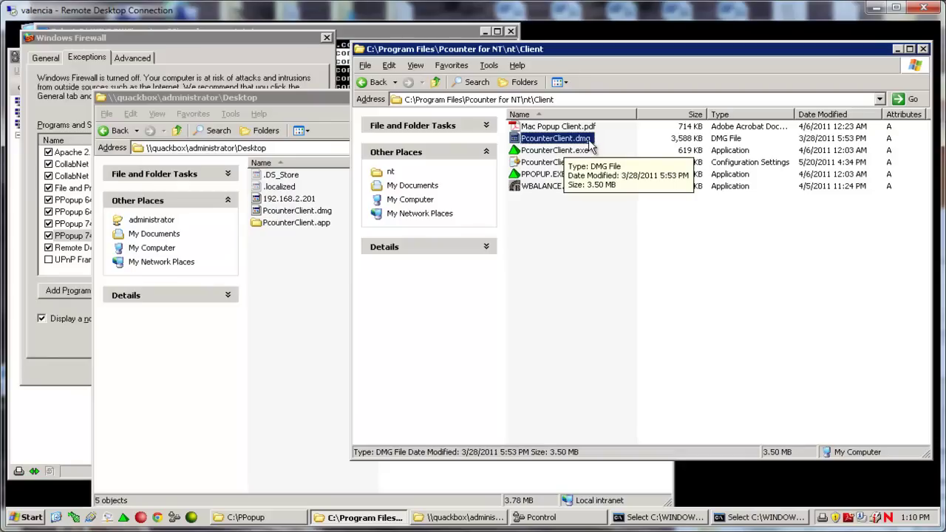
click(307, 148)
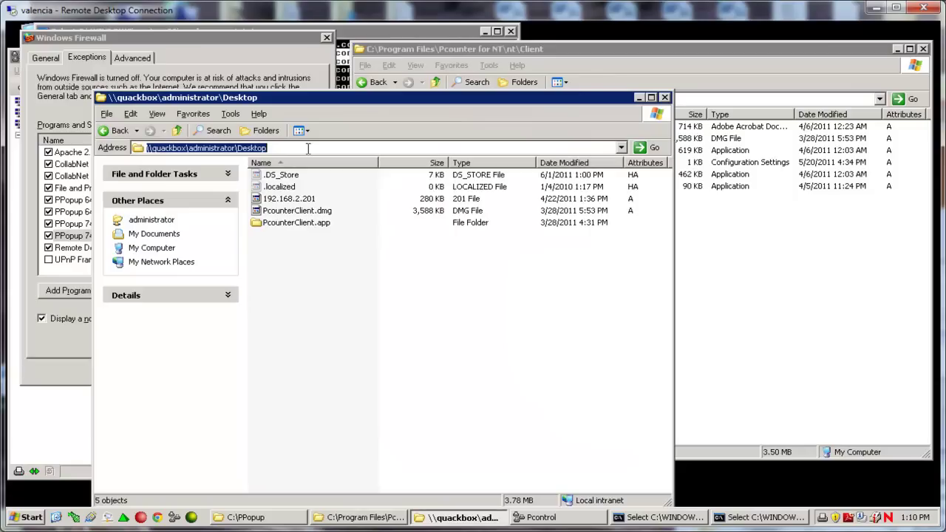
click(150, 147)
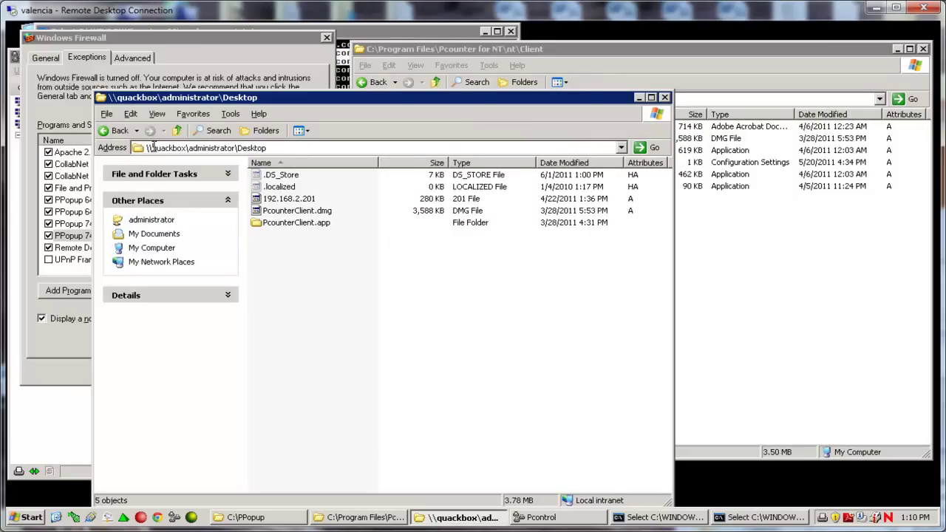
drag(152, 147, 270, 148)
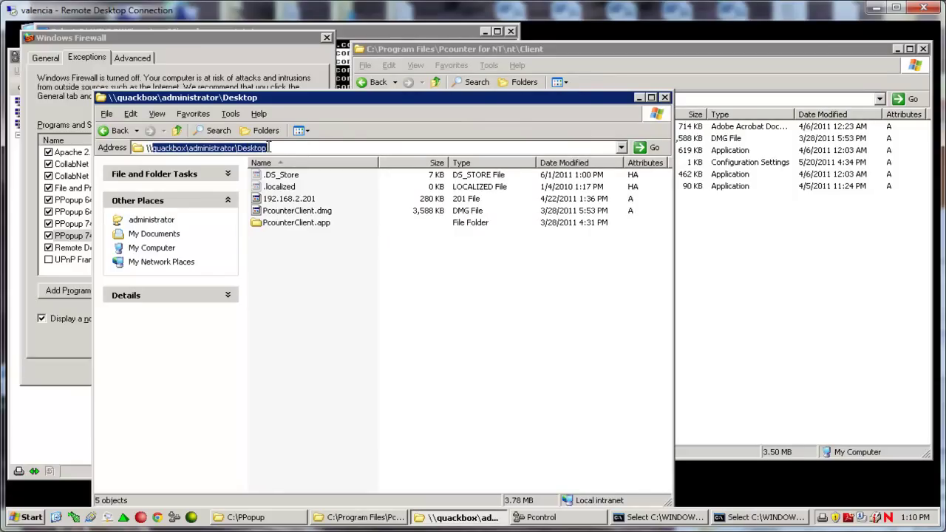
Copy PcounterClient.dmg to the Mac's Desktop share, replacing the existing file, and switch to the Mac.
click(721, 238)
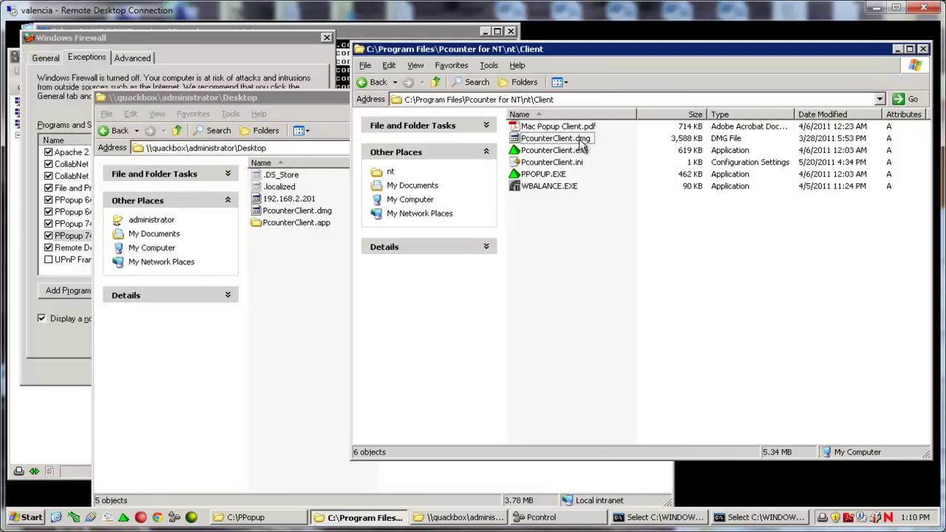
drag(562, 139, 333, 288)
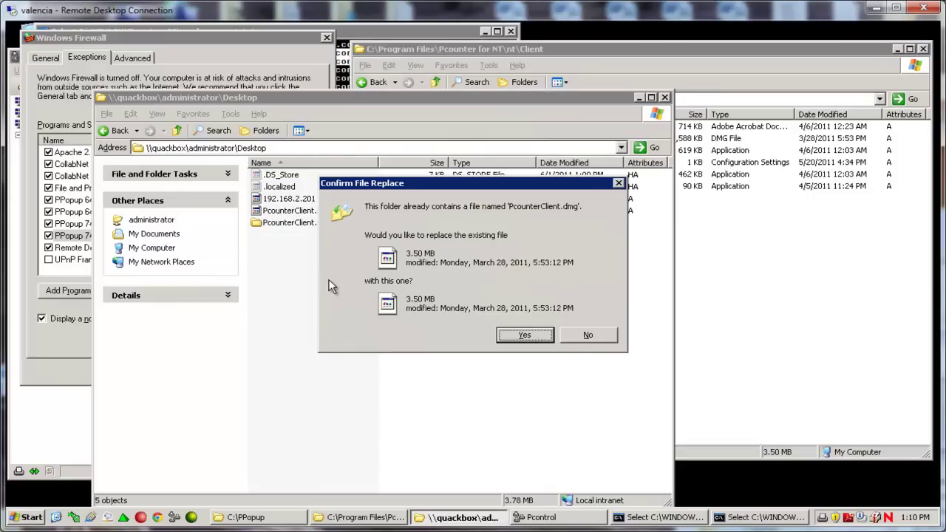
click(589, 341)
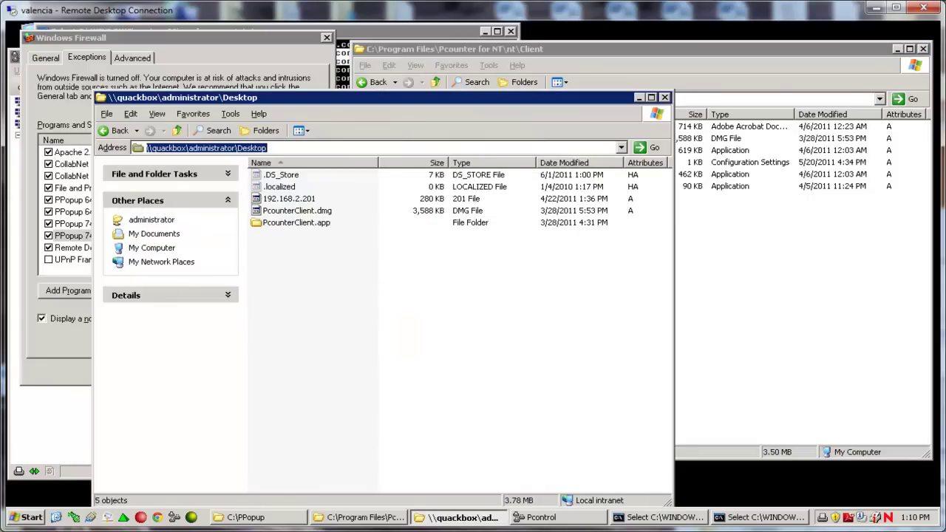
key(alt+Tab)
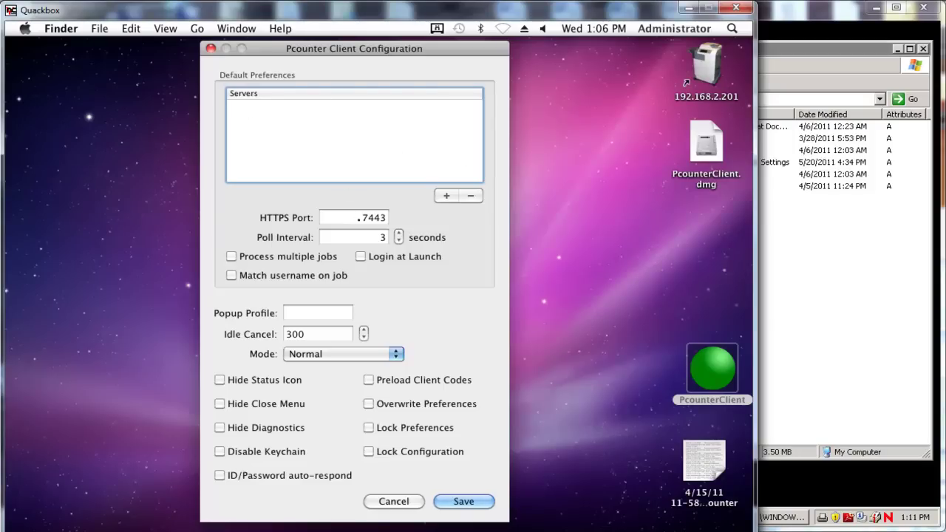
Add server 192.168.2.201 with HTTPS port 7443 to the Mac client, then return to Windows.
key(Tab)
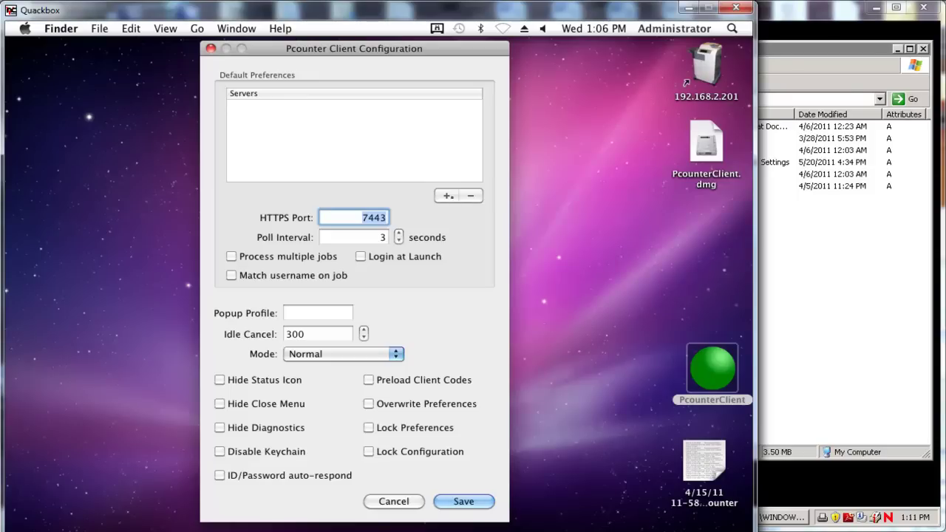
click(446, 195)
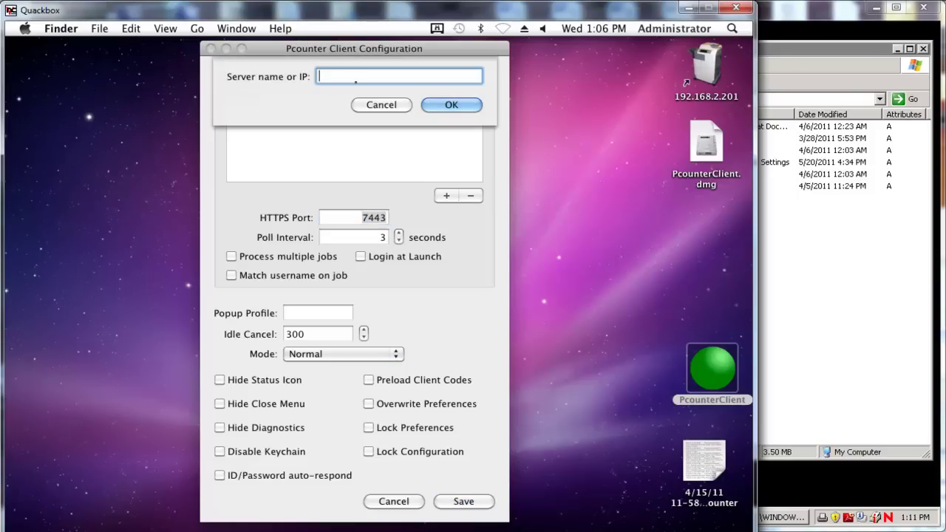
text(192.168.2.201)
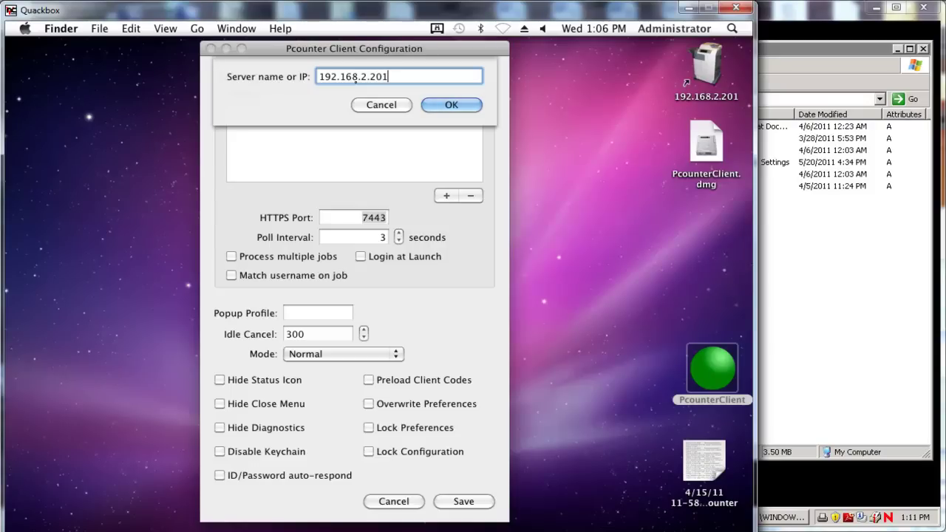
key(Return)
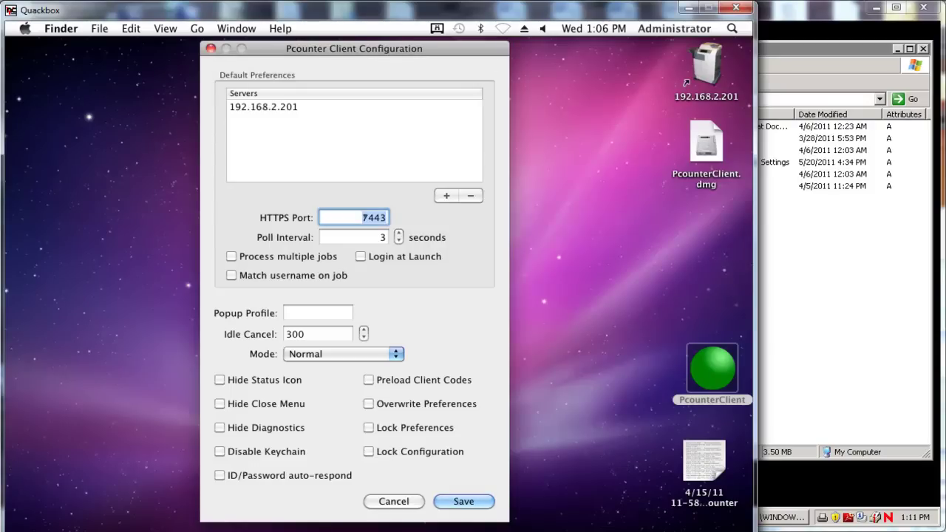
click(816, 258)
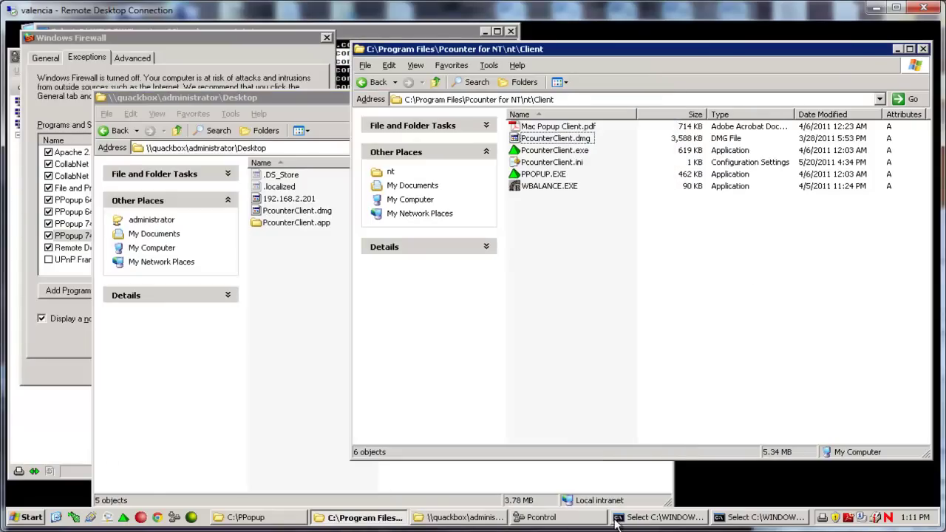
Bring Pcounter Configuration's Services/Ports page, showing client ports 7443 and 6443, back to the front.
click(539, 517)
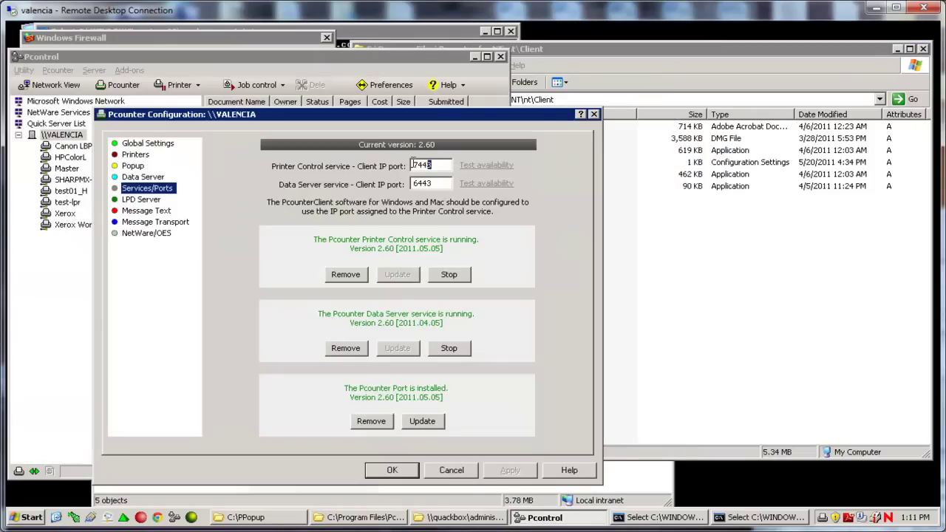